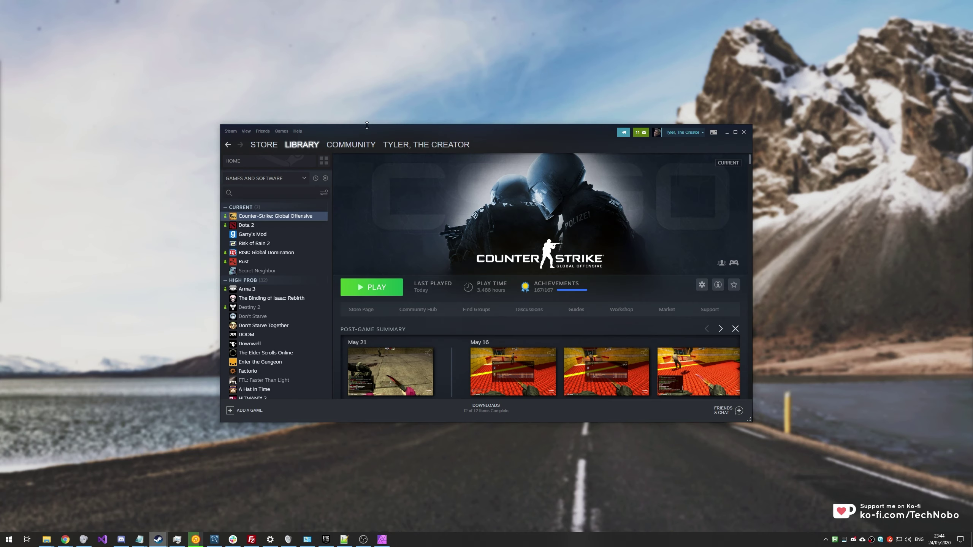
left_click(264, 145)
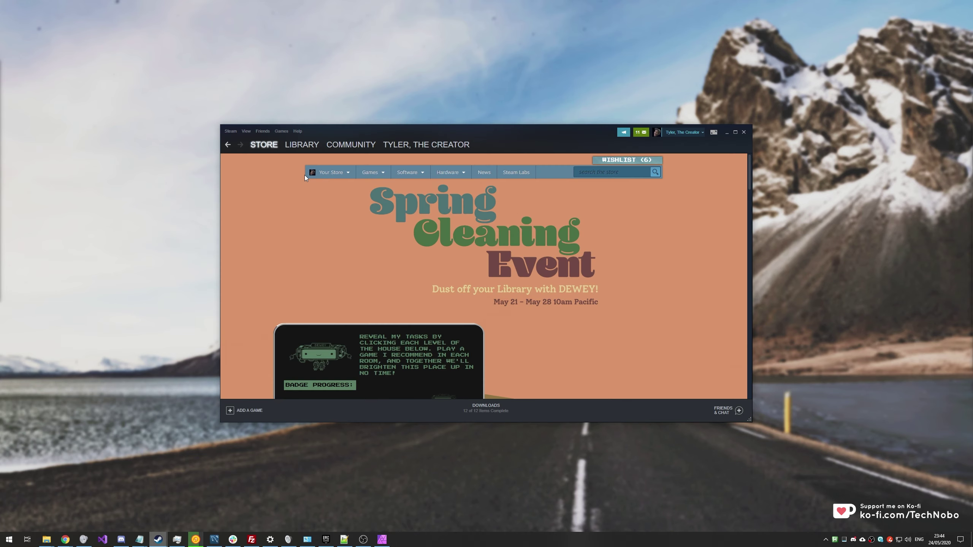
mouse_move(329, 172)
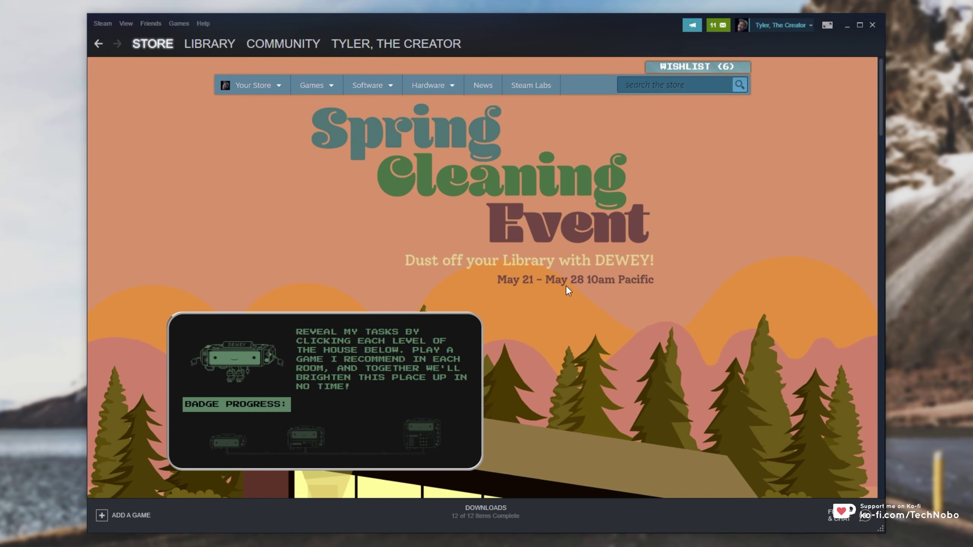
scroll(565, 286, "down", 1)
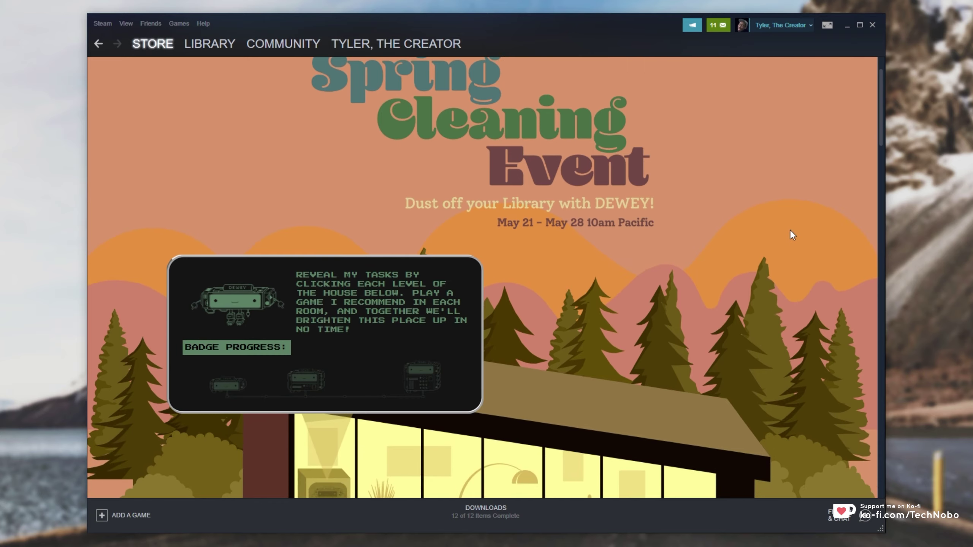
scroll(438, 288, "down", 2)
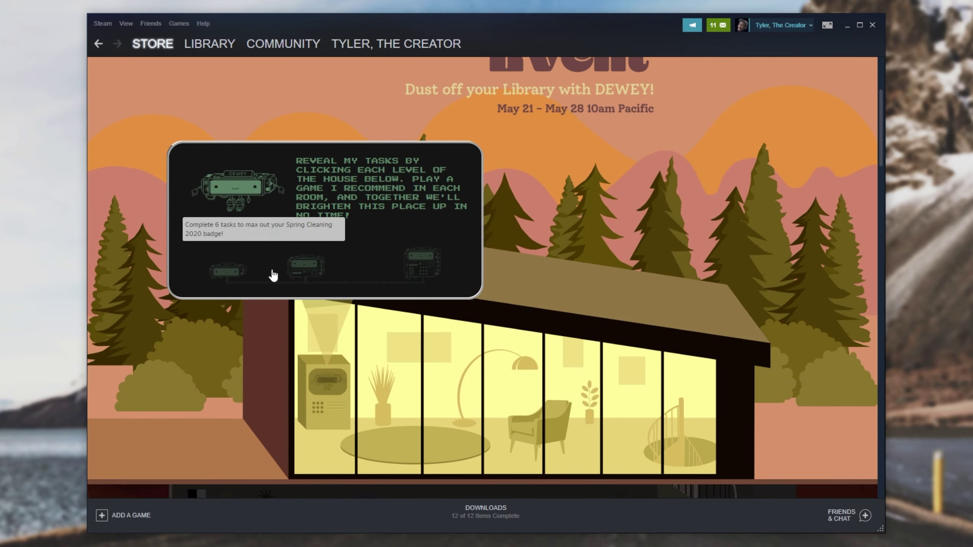
scroll(586, 276, "up", 3)
scroll(587, 276, "down", 5)
scroll(588, 271, "down", 8)
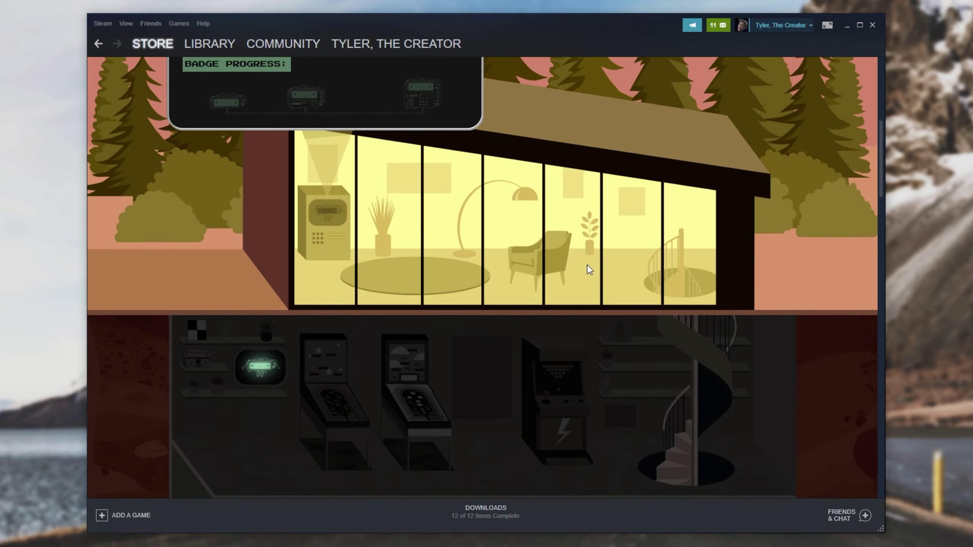
scroll(588, 275, "down", 8)
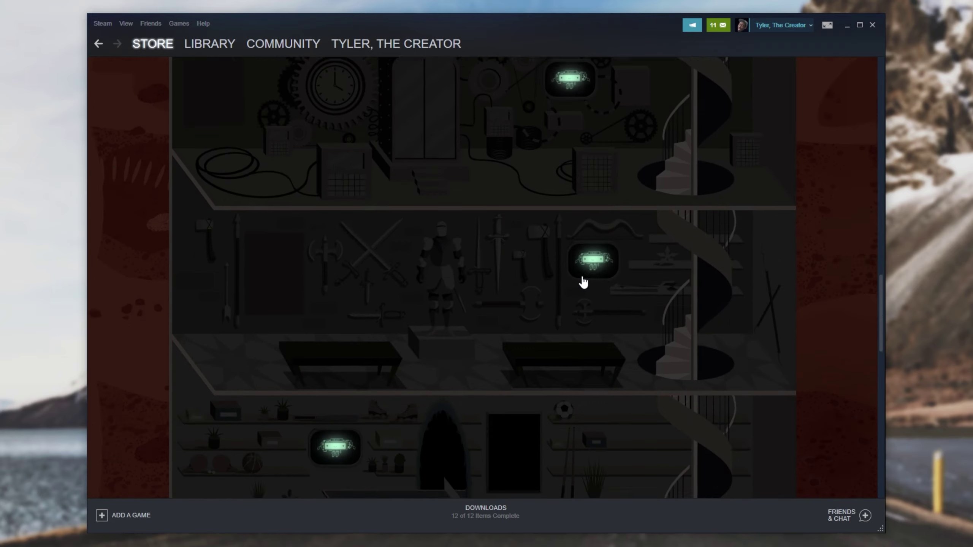
scroll(582, 280, "up", 10)
scroll(583, 283, "up", 10)
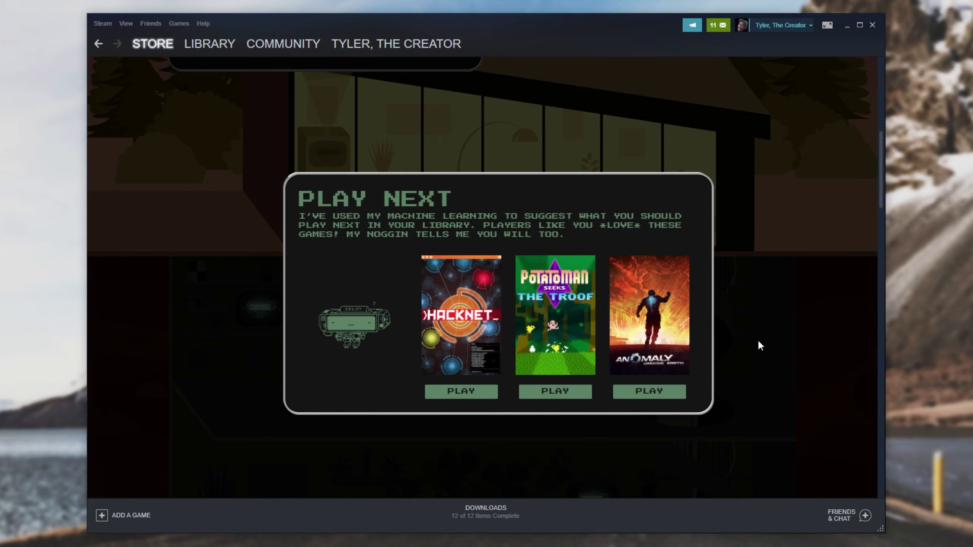
- Close the Play Next suggestions and scroll back up to the top floors of the event page
left_click(780, 333)
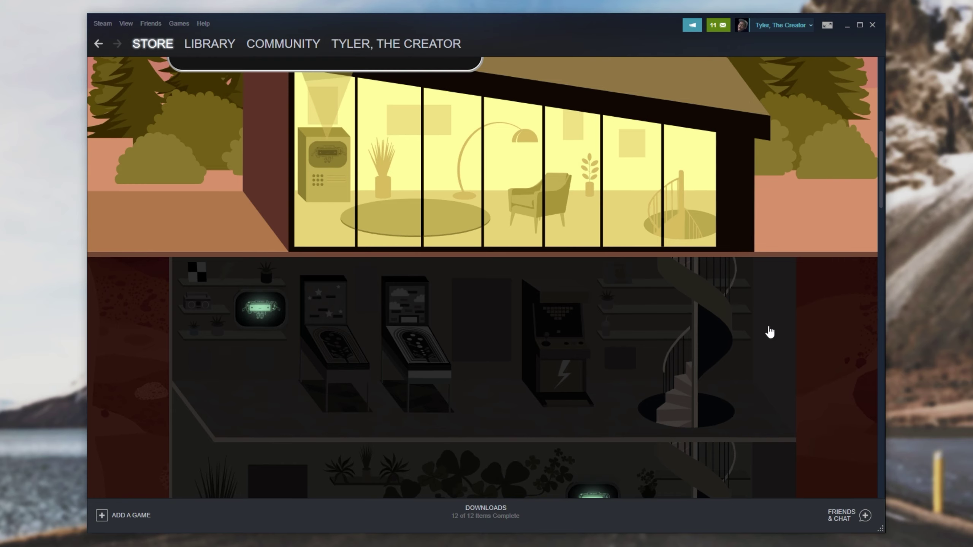
scroll(715, 226, "up", 7)
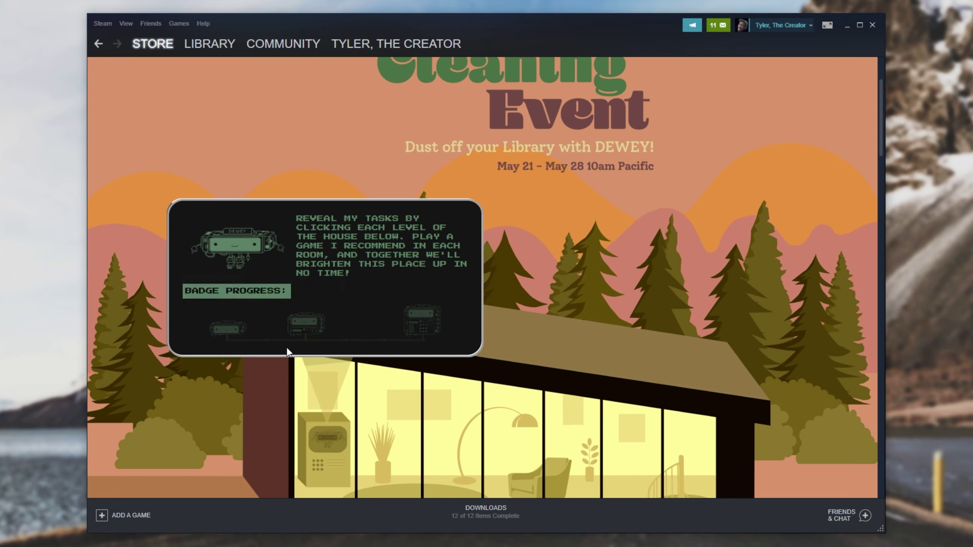
mouse_move(303, 329)
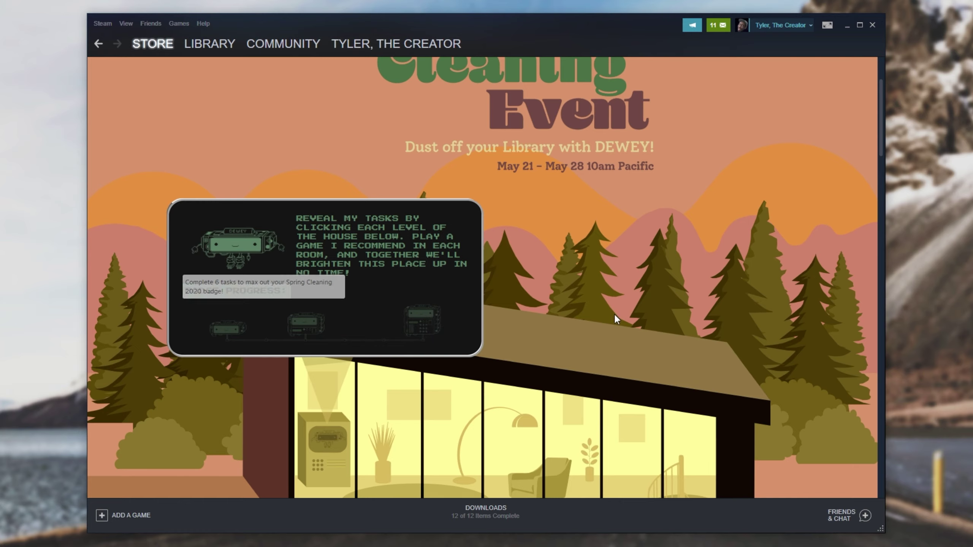
scroll(780, 136, "up", 3)
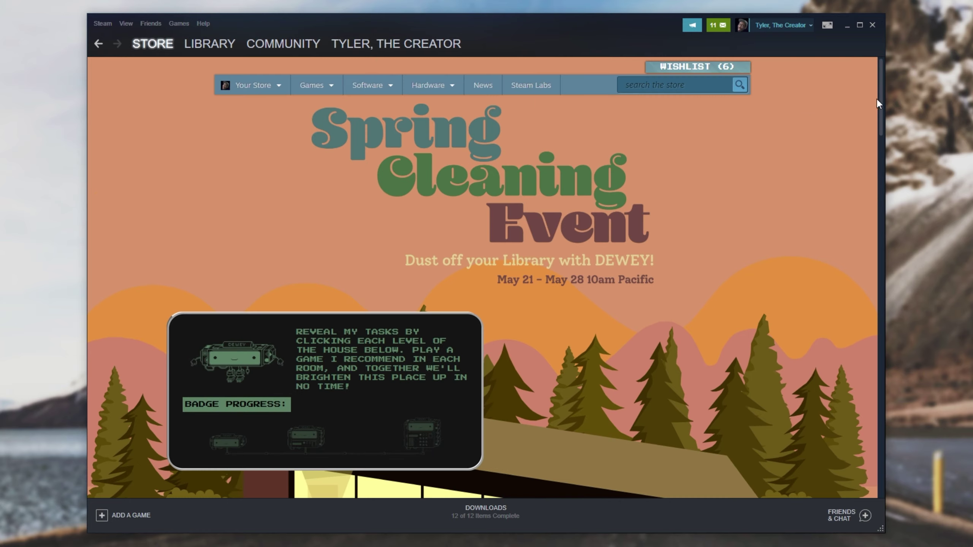
left_click_drag(879, 98, 874, 206)
- Review the suggested games for the My Lucky Day, Old Flame and Time Machine tasks
left_click(593, 318)
left_click(804, 289)
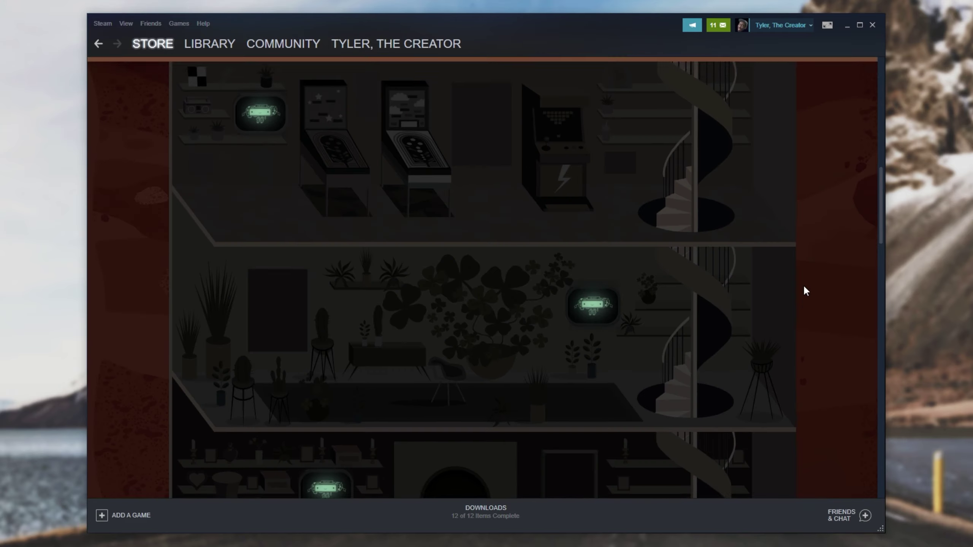
scroll(554, 252, "down", 6)
left_click(703, 286)
left_click(715, 326)
scroll(714, 325, "down", 6)
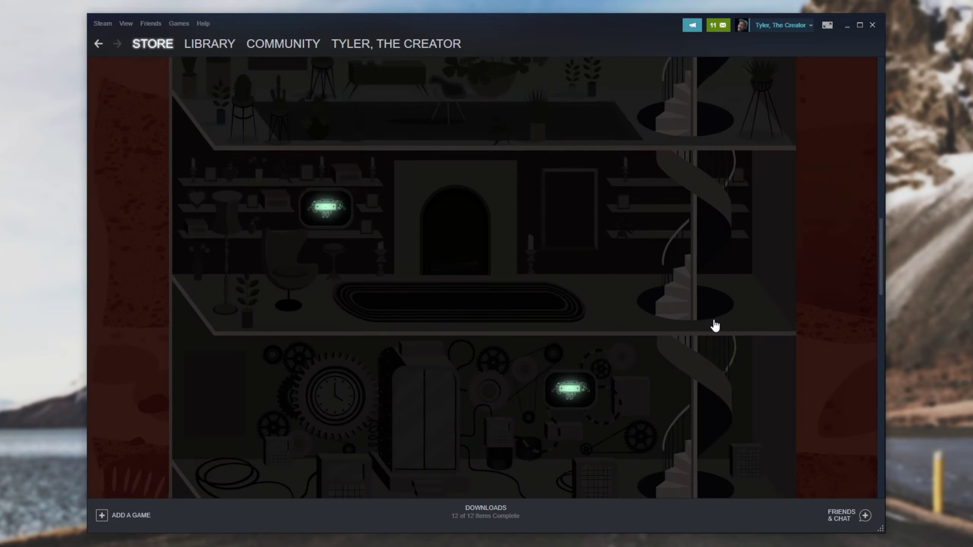
left_click(572, 272)
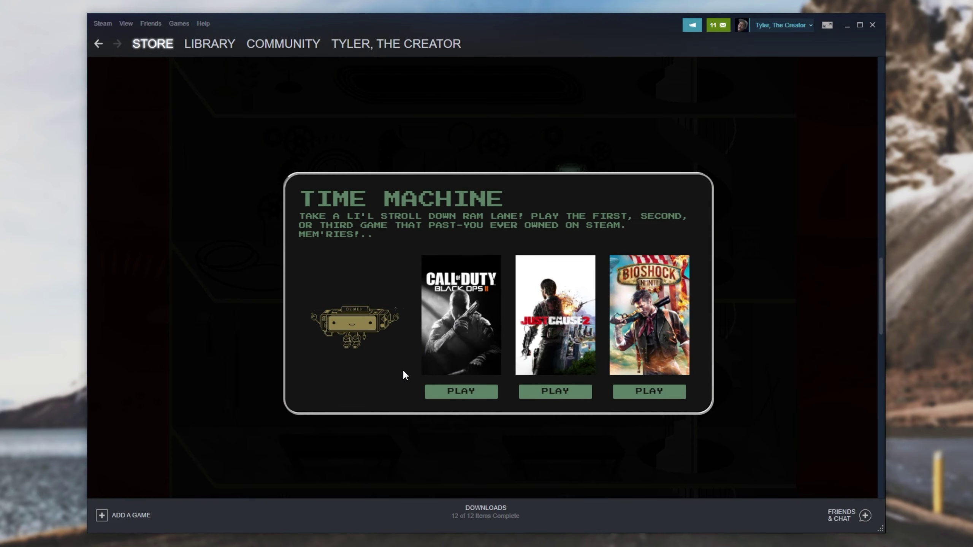
mouse_move(463, 333)
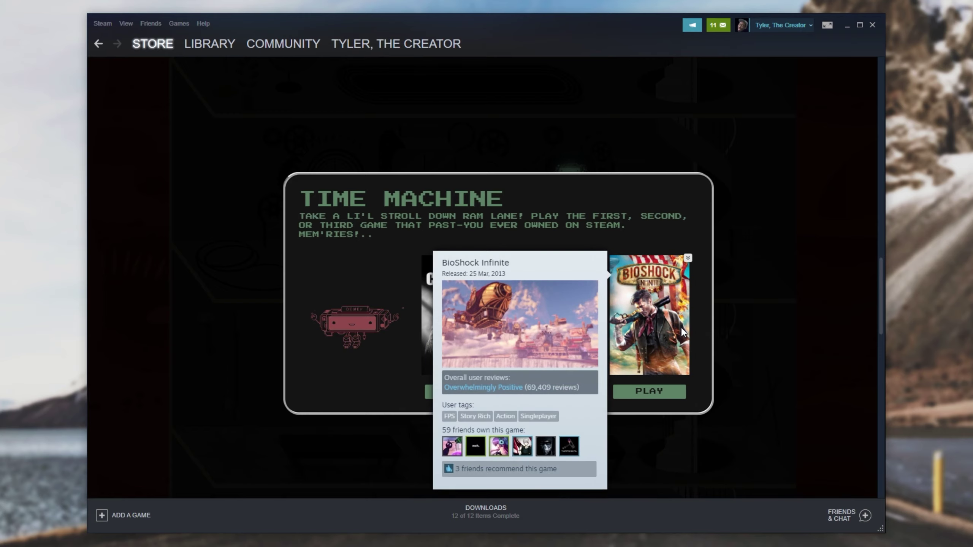
left_click(797, 284)
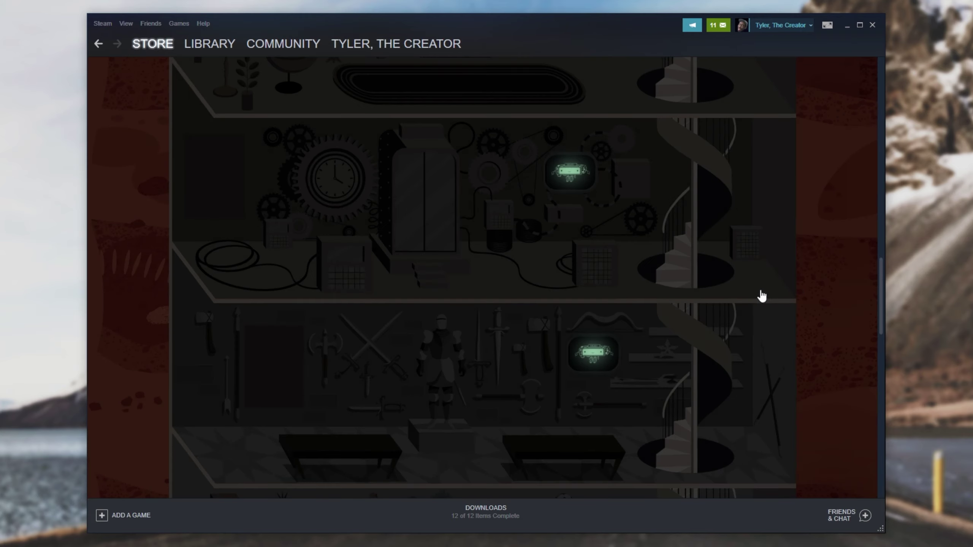
- Review the Trusted [Human] Friend and New Addition tasks, then the basement Play Next suggestions
left_click(621, 345)
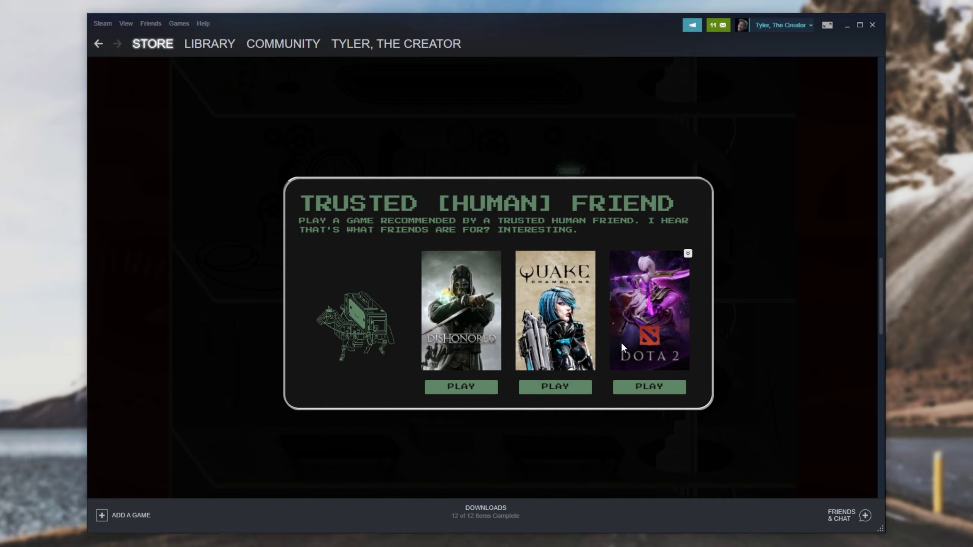
left_click(737, 283)
left_click(711, 341)
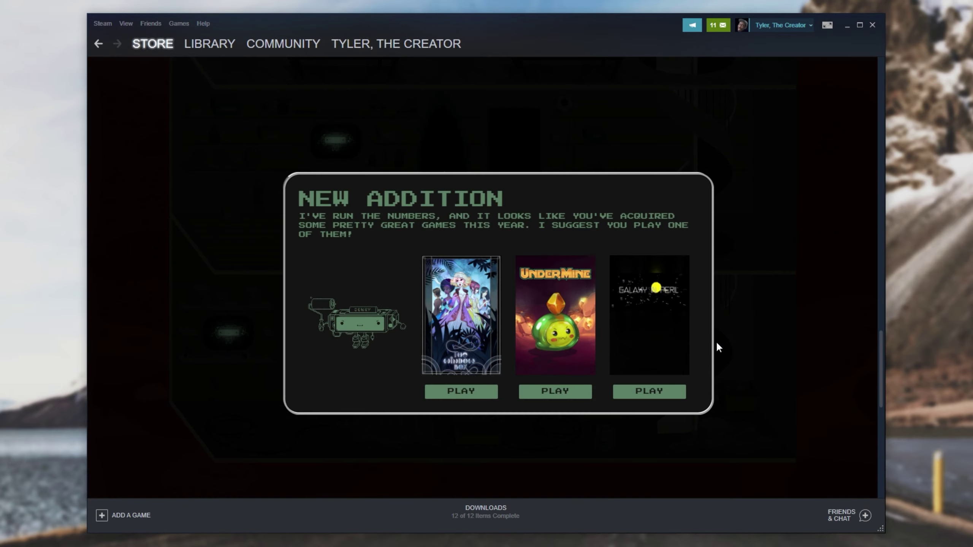
left_click(766, 350)
scroll(766, 350, "up", 10)
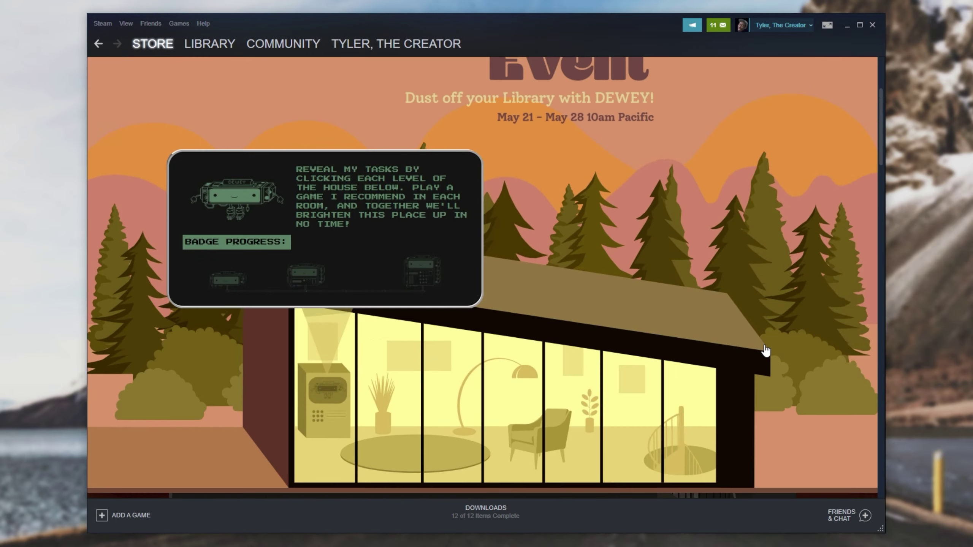
scroll(763, 350, "down", 2)
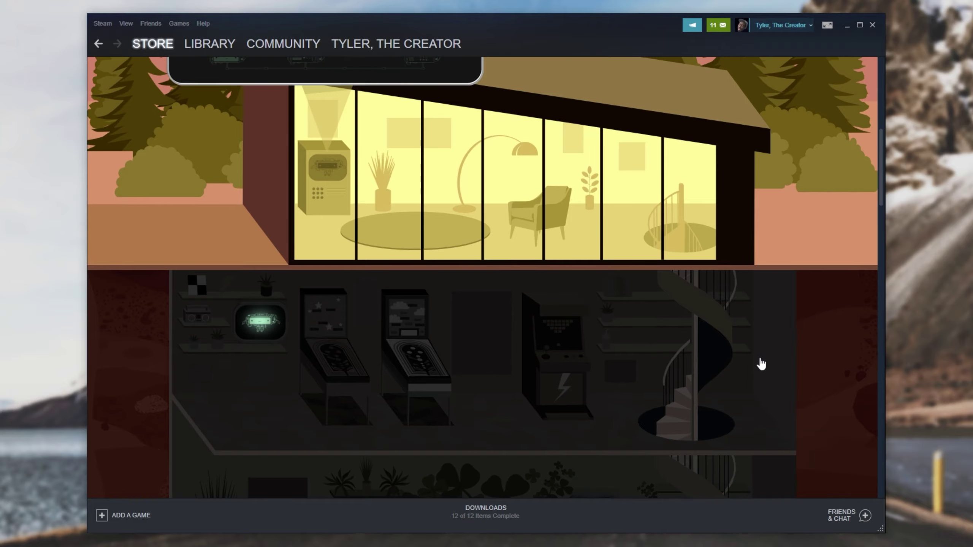
left_click(659, 364)
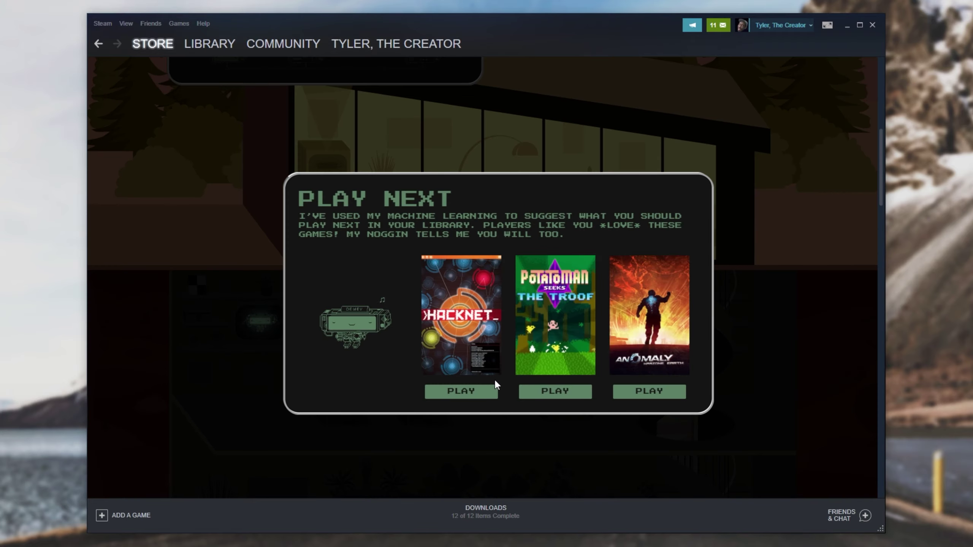
mouse_move(474, 307)
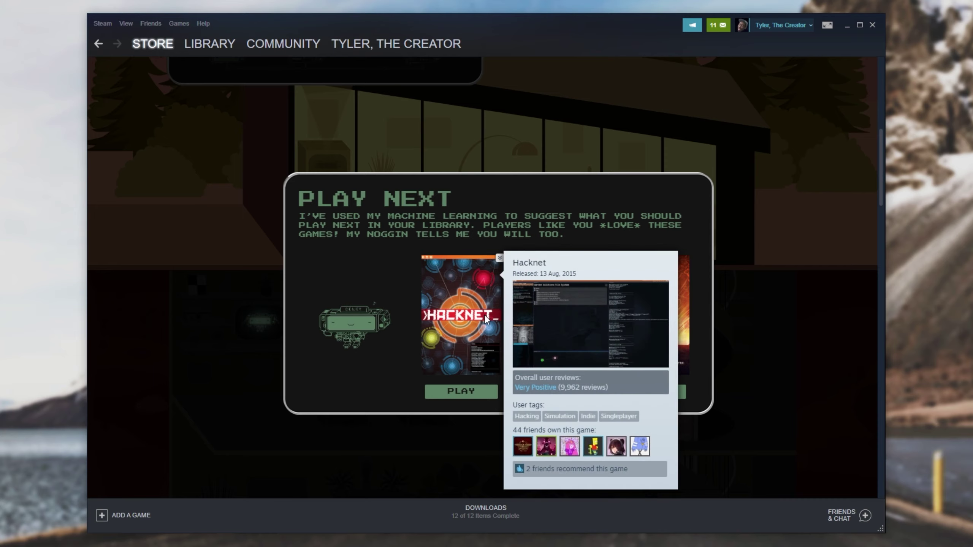
- Search the library for 'hacknet' and open Hacknet's page
left_click(209, 43)
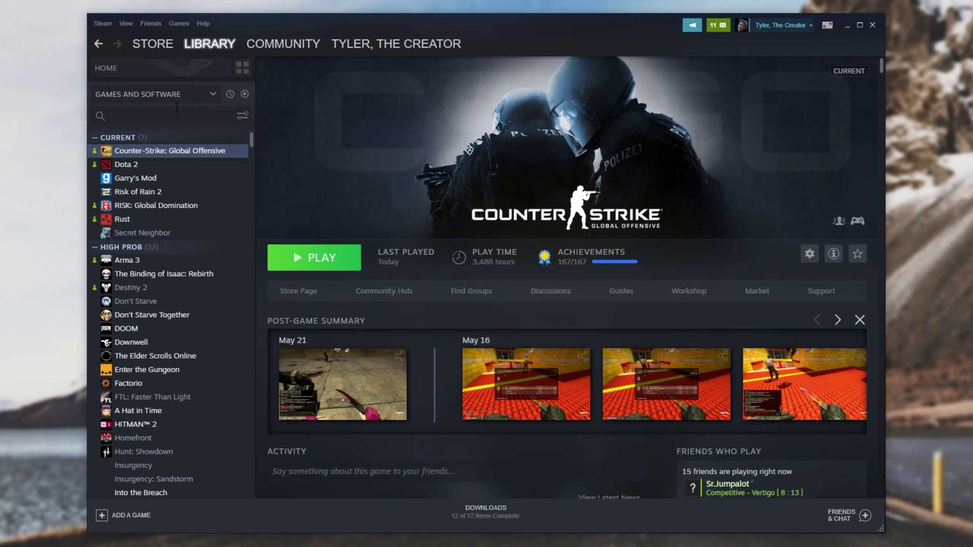
left_click(169, 116)
type("hacknet")
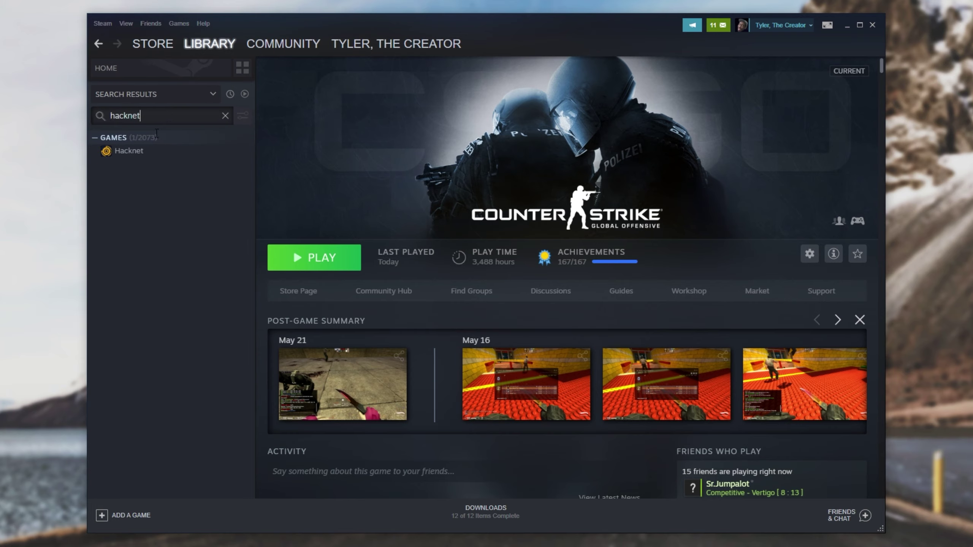
left_click(153, 152)
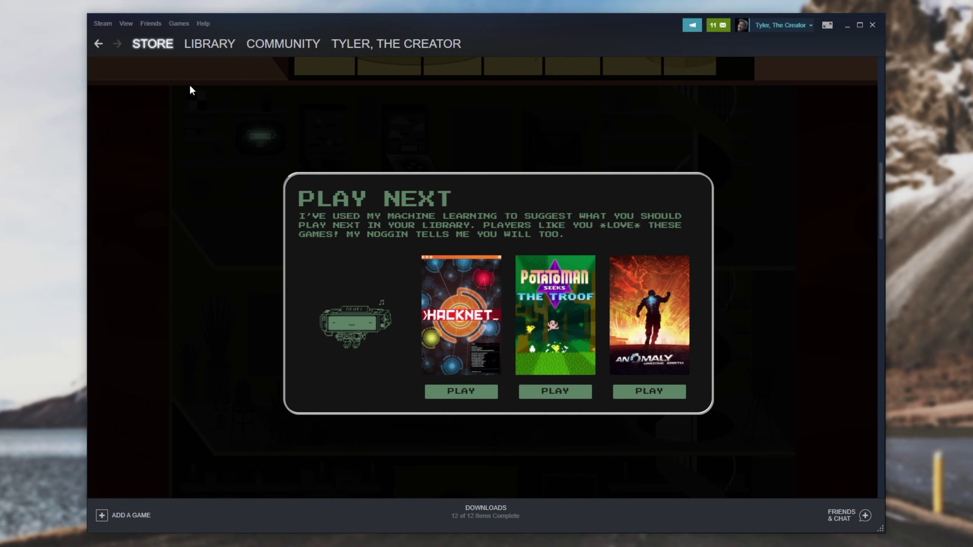
- Search the library for 'potato' and open Potatoman Seeks the Troof's page
left_click(196, 45)
left_click(168, 116)
type("potat")
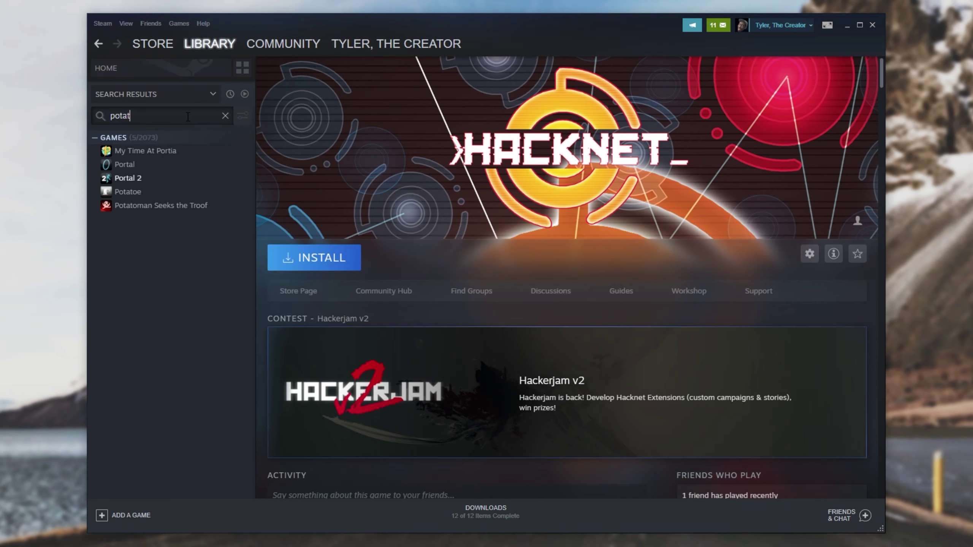
type("o")
left_click(180, 164)
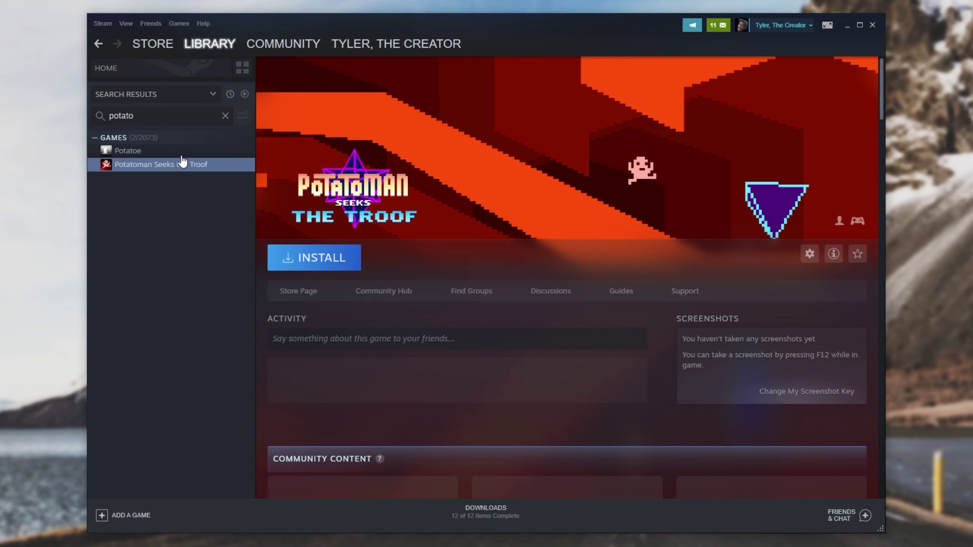
- Search 'anom' and step through Anomaly 2, Defenders, Korea and Warzone Earth Mobile Campaign
double_click(144, 119)
type("anomal")
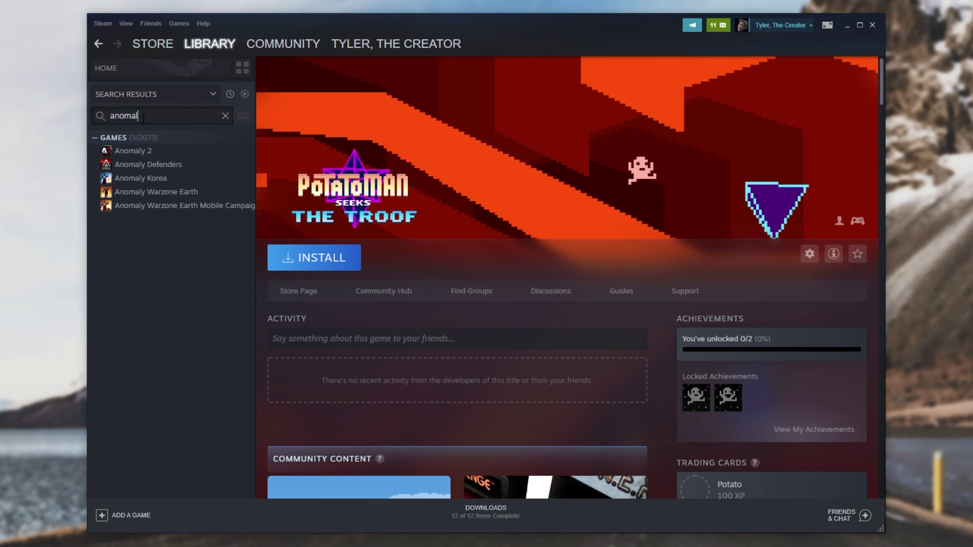
left_click(184, 152)
left_click(179, 166)
left_click(184, 179)
left_click(194, 206)
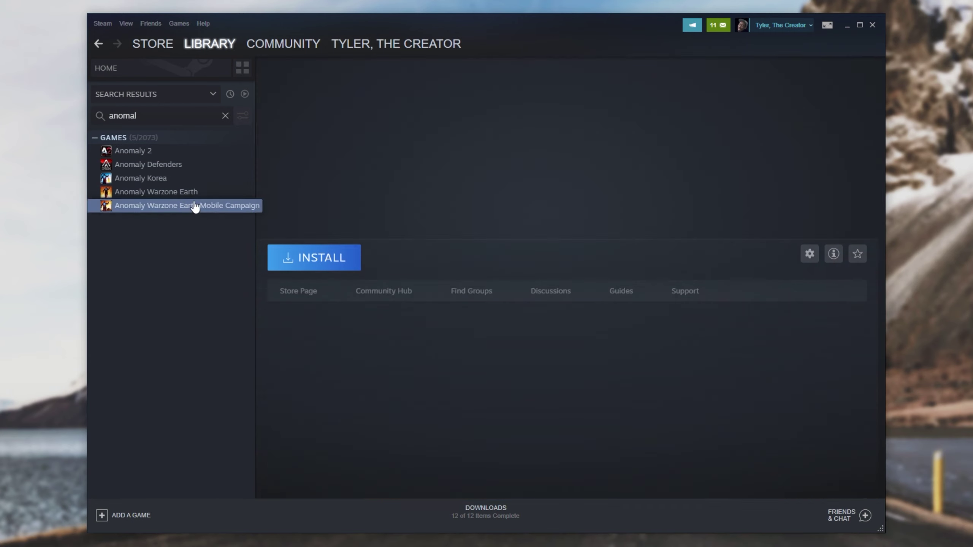
- Return to the Spring Cleaning page, open Play Next, and cancel Hacknet's install prompt
left_click(100, 42)
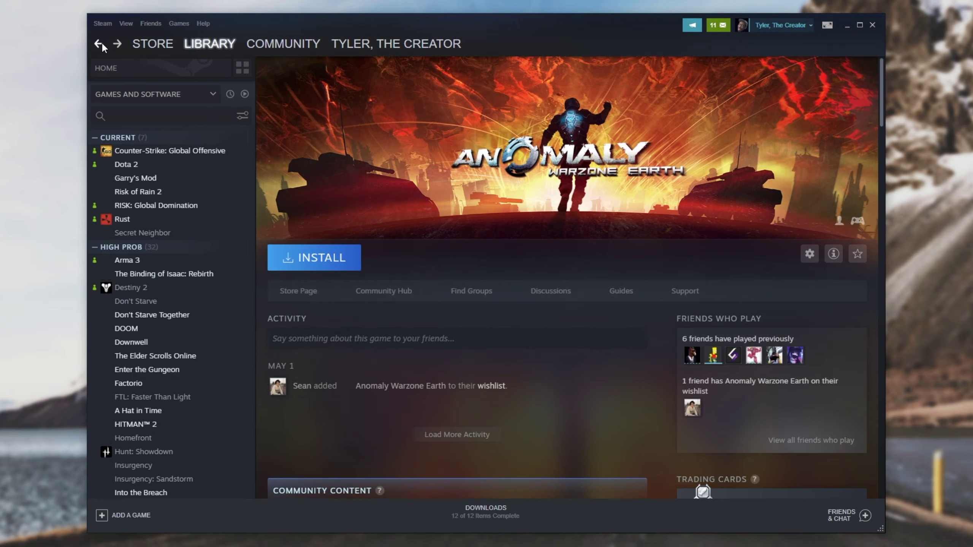
left_click(100, 42)
scroll(538, 228, "down", 10)
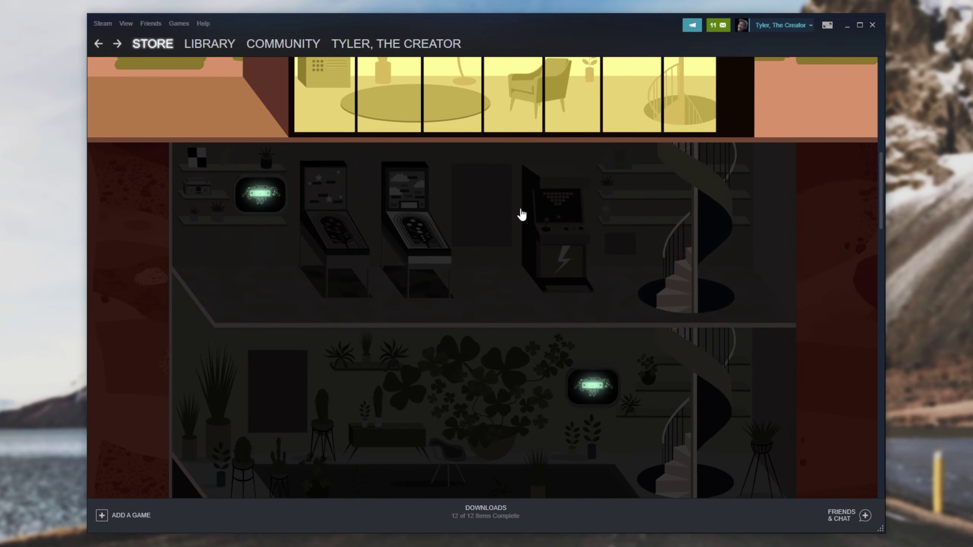
left_click(518, 205)
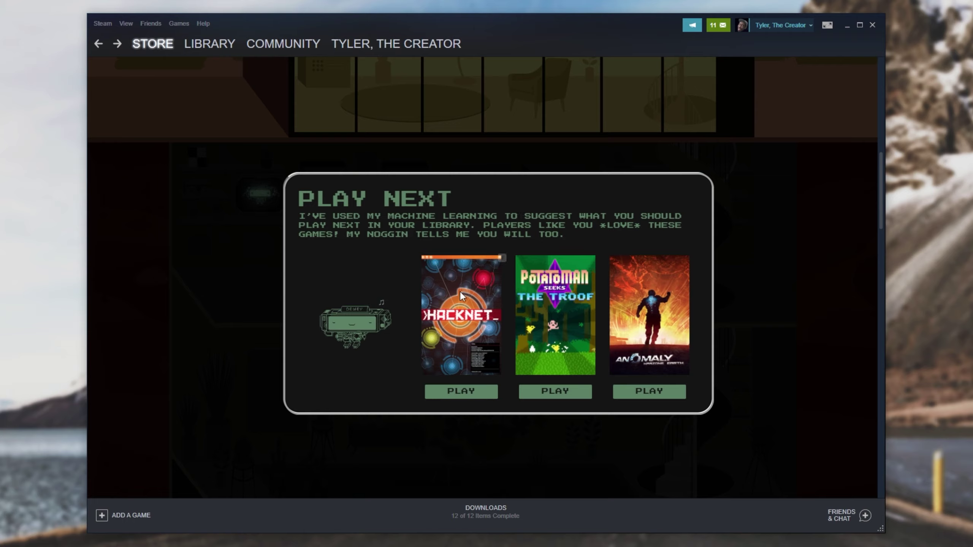
left_click(463, 392)
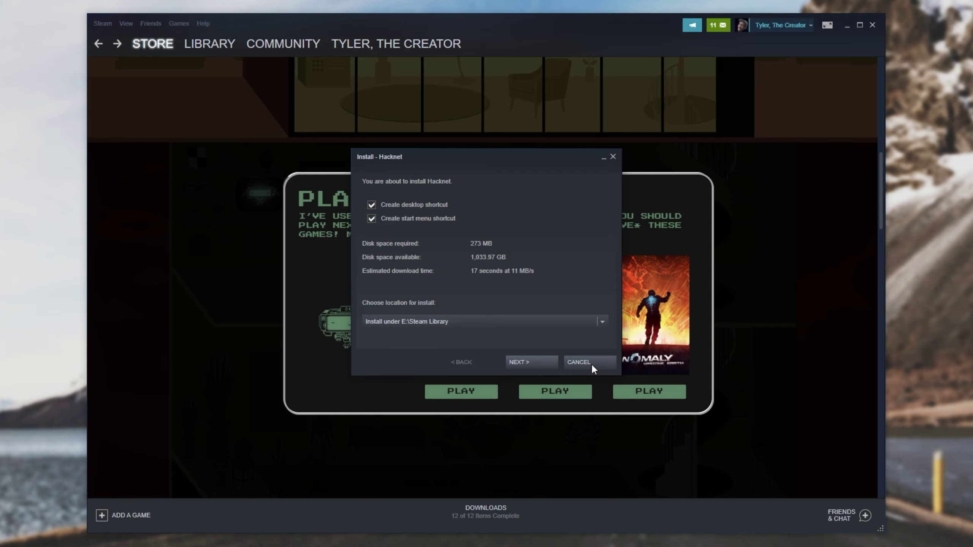
left_click(591, 364)
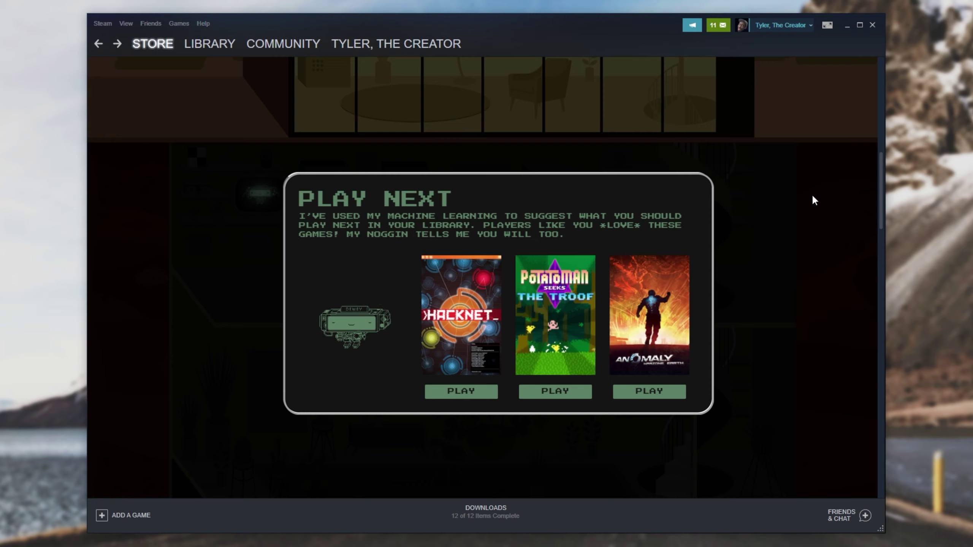
- Switch to the SteamAchievementManager GitHub page and scroll through it for the latest release
key("alt+Tab")
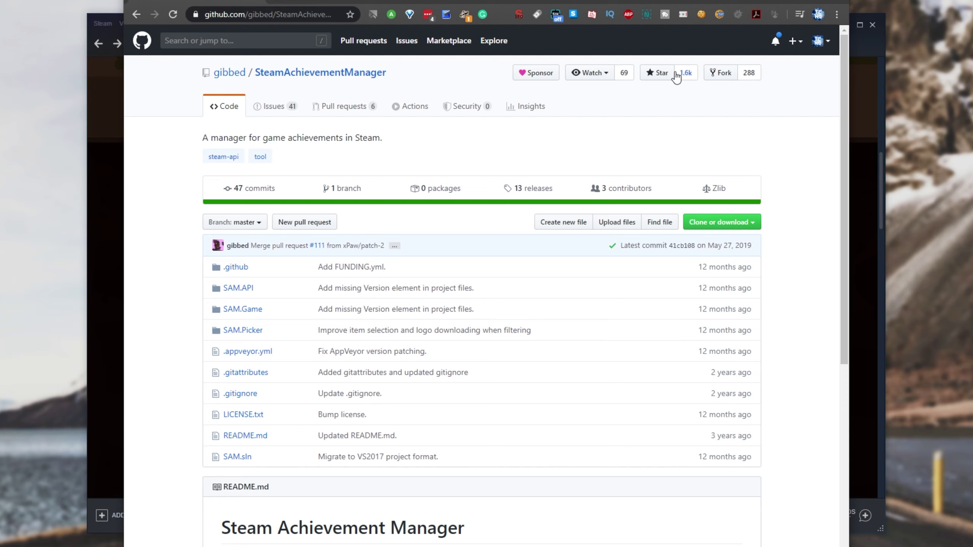
scroll(694, 153, "down", 8)
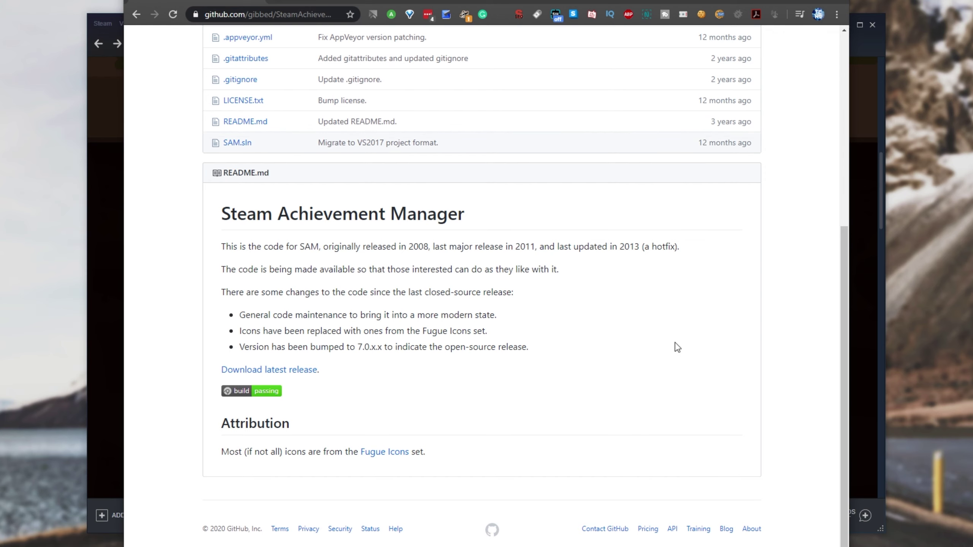
scroll(437, 215, "up", 7)
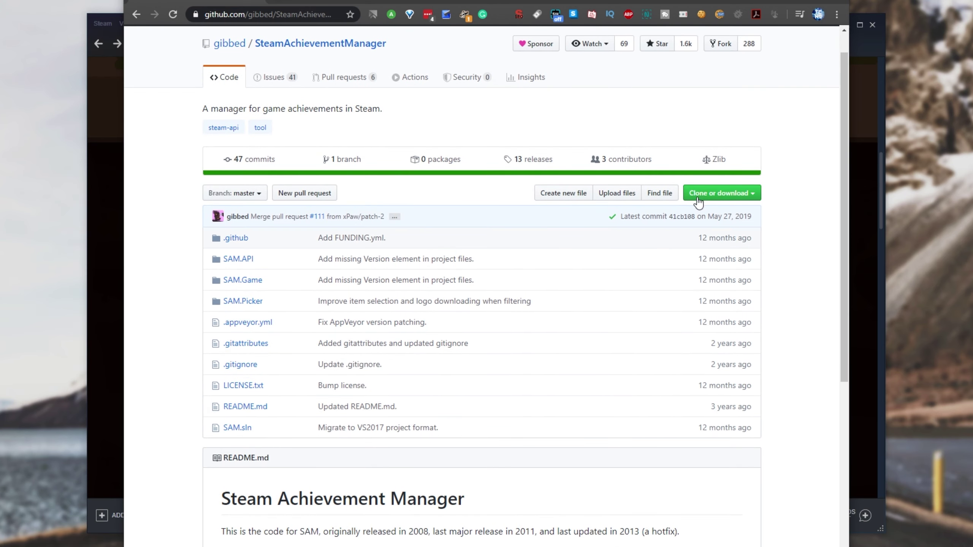
scroll(673, 221, "down", 6)
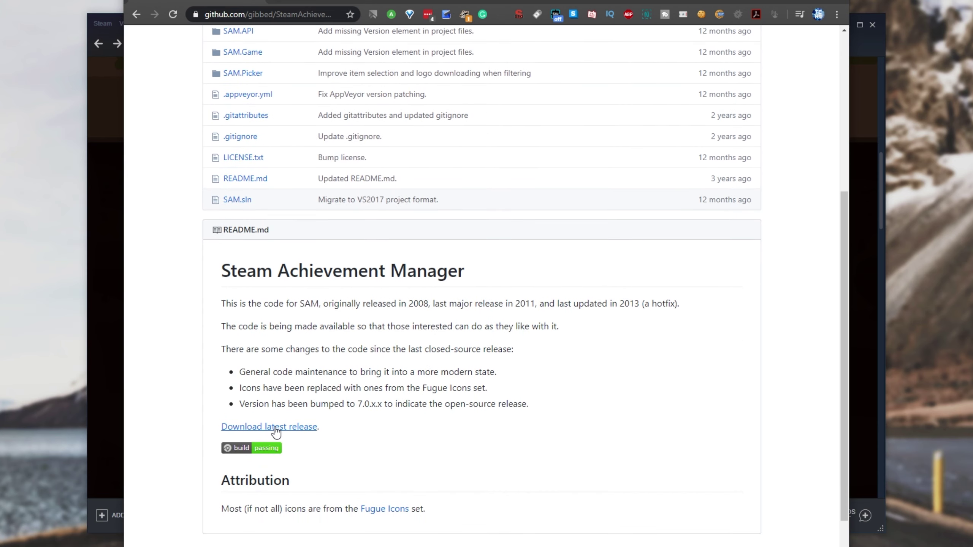
scroll(485, 257, "up", 7)
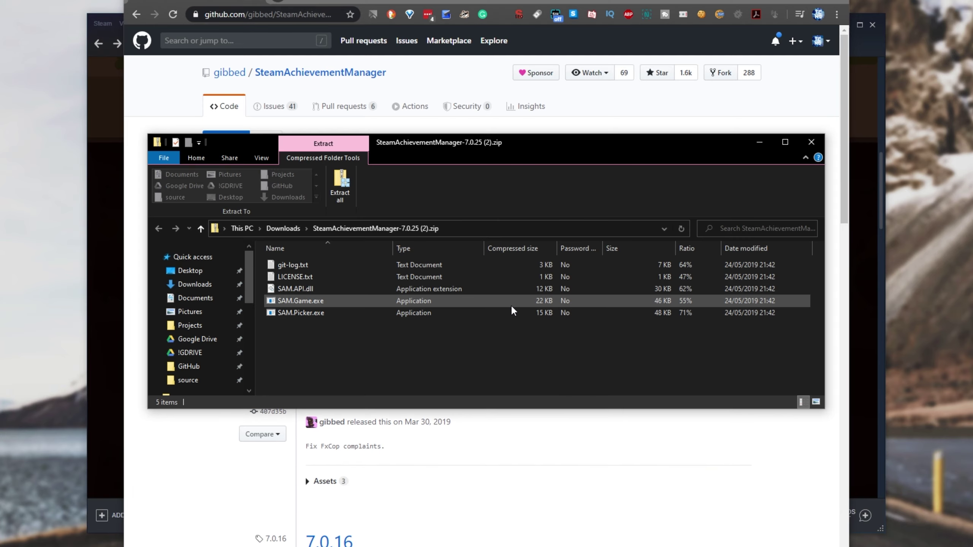
- Select the five zip files, create New folder (7) on the desktop, and close the zip window
left_click_drag(484, 361, 275, 266)
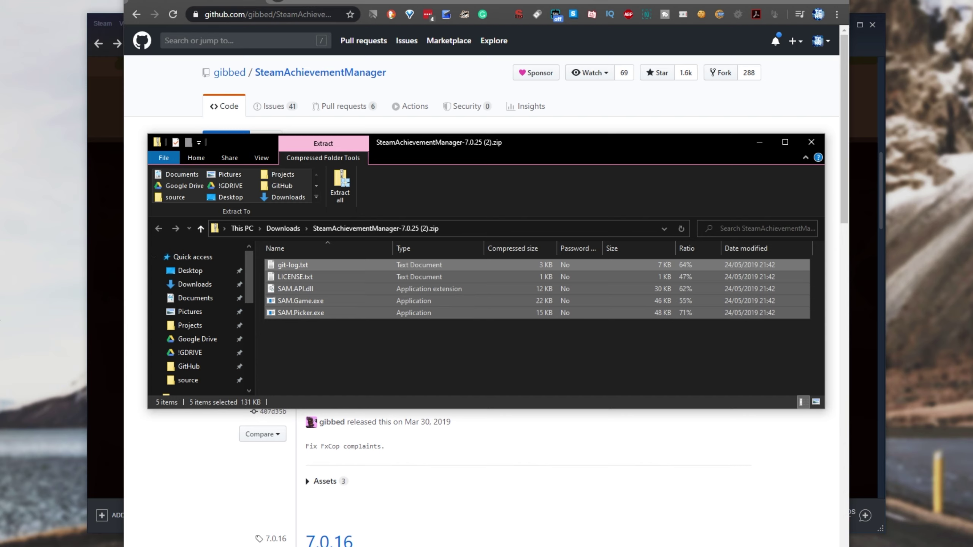
right_click(3, 313)
mouse_move(77, 477)
left_click(165, 477)
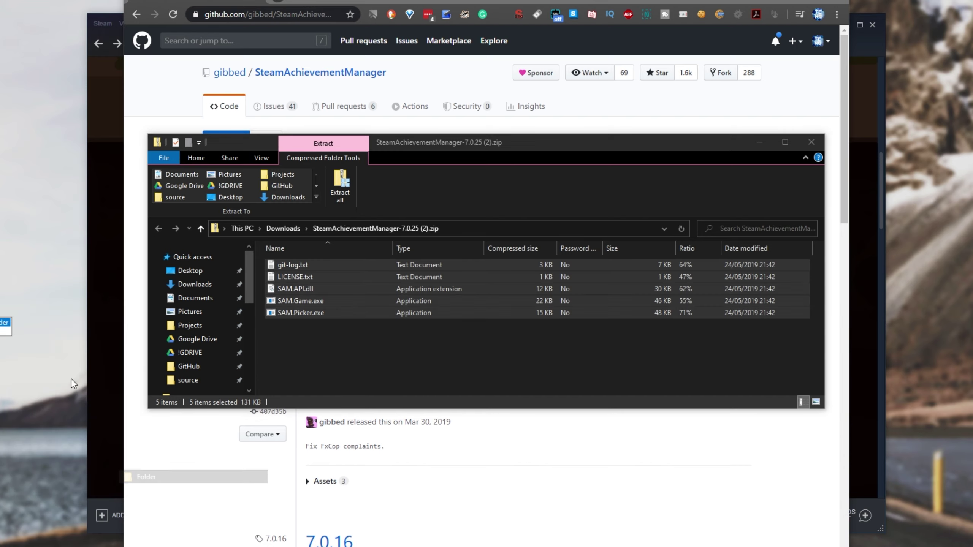
left_click(2, 310)
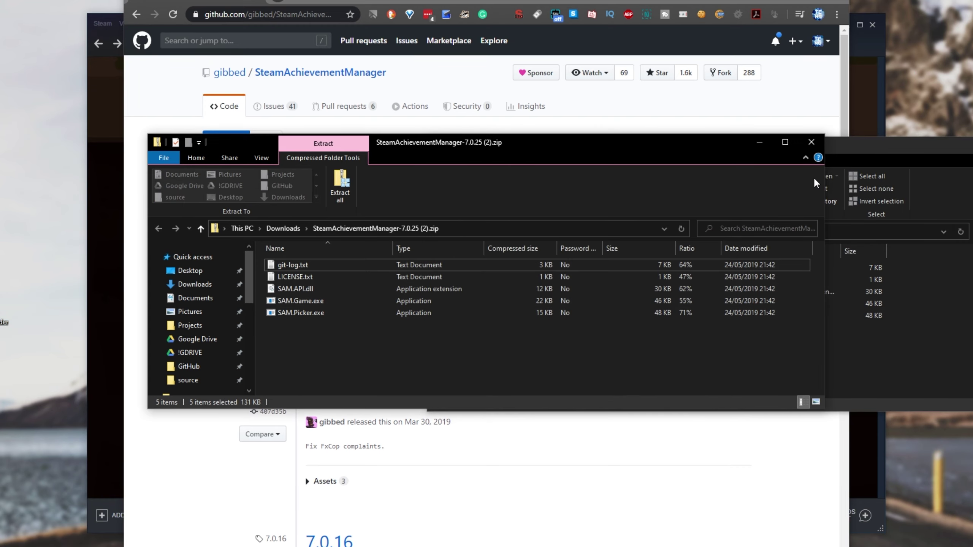
left_click(804, 143)
left_click_drag(537, 146, 548, 144)
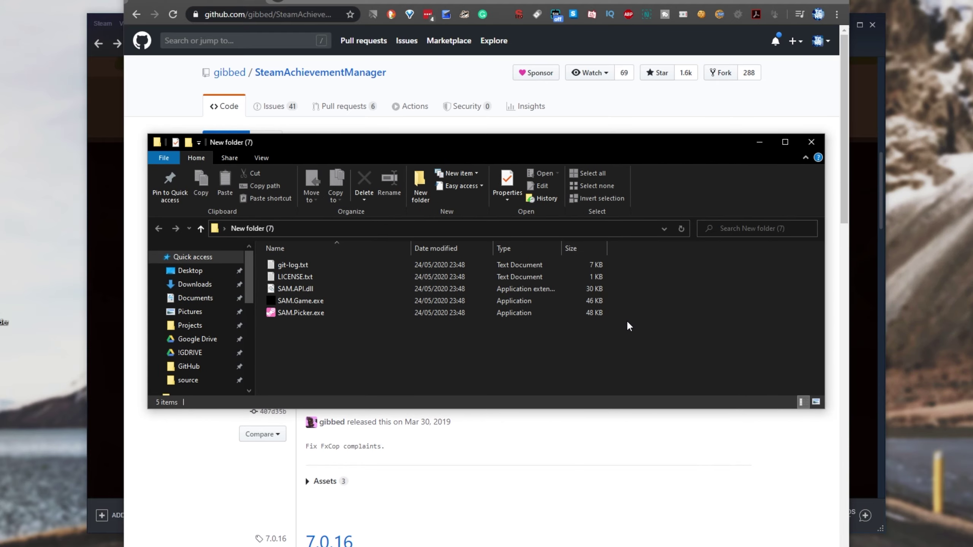
- Run SAM.Picker.exe past the security warning, then put away the extracted files folder
double_click(281, 312)
left_click(522, 275)
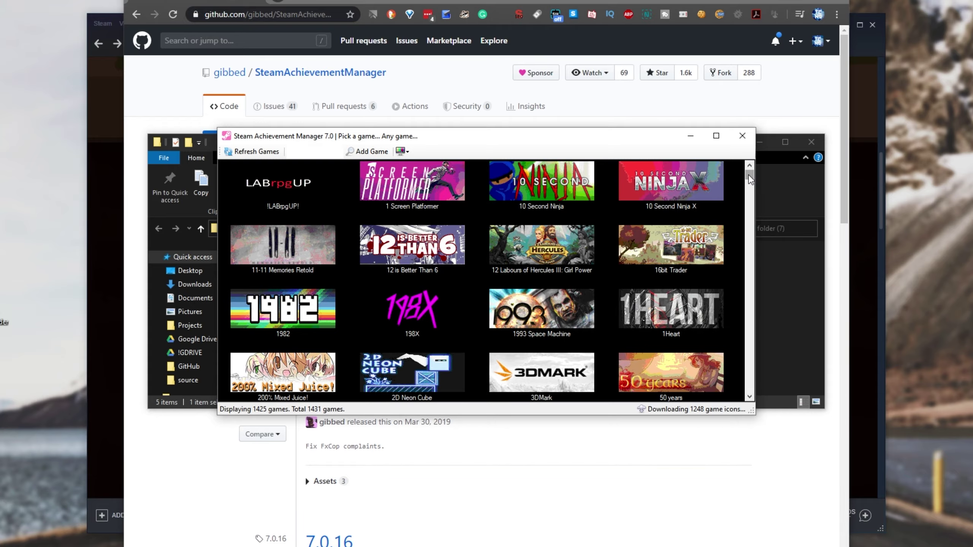
mouse_move(750, 180)
left_mouse_down()
mouse_move(741, 277)
mouse_move(756, 370)
mouse_move(739, 175)
left_mouse_up()
left_click(772, 171)
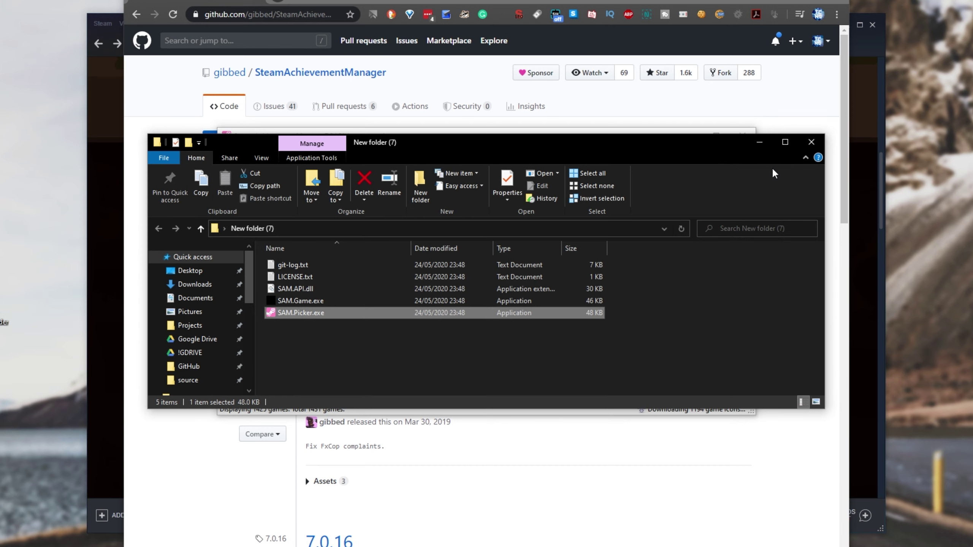
left_click(751, 143)
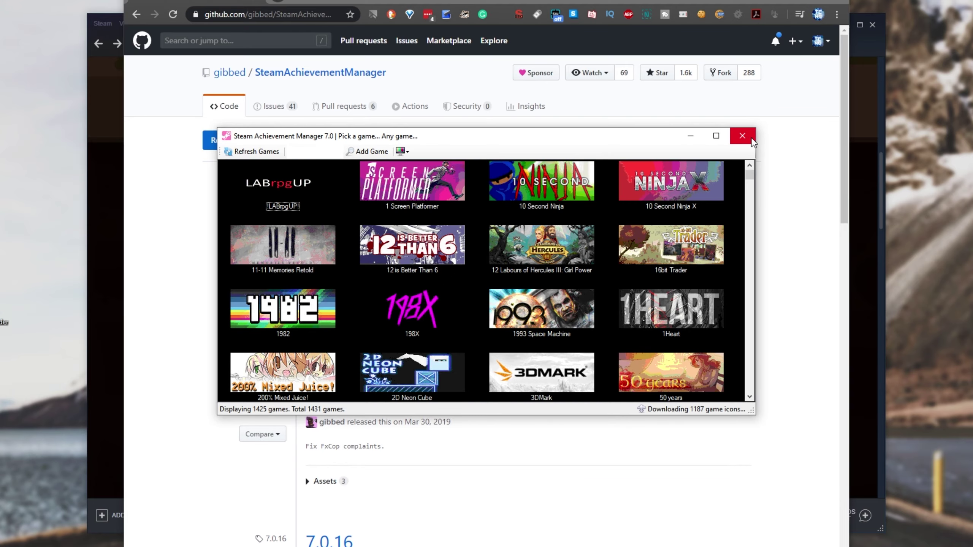
- Arrange the game picker window back in the centre over Steam's store page
left_click(745, 135)
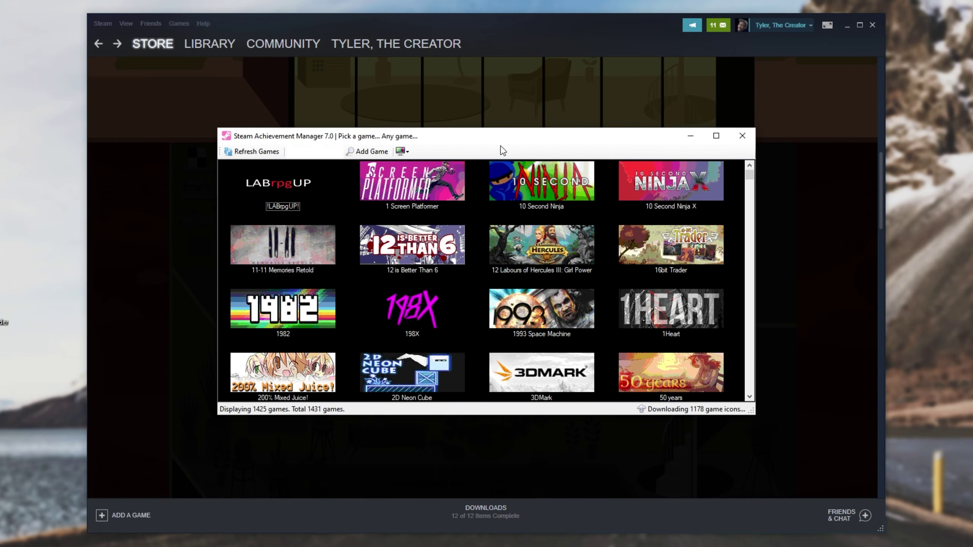
left_click_drag(500, 146, 851, 255)
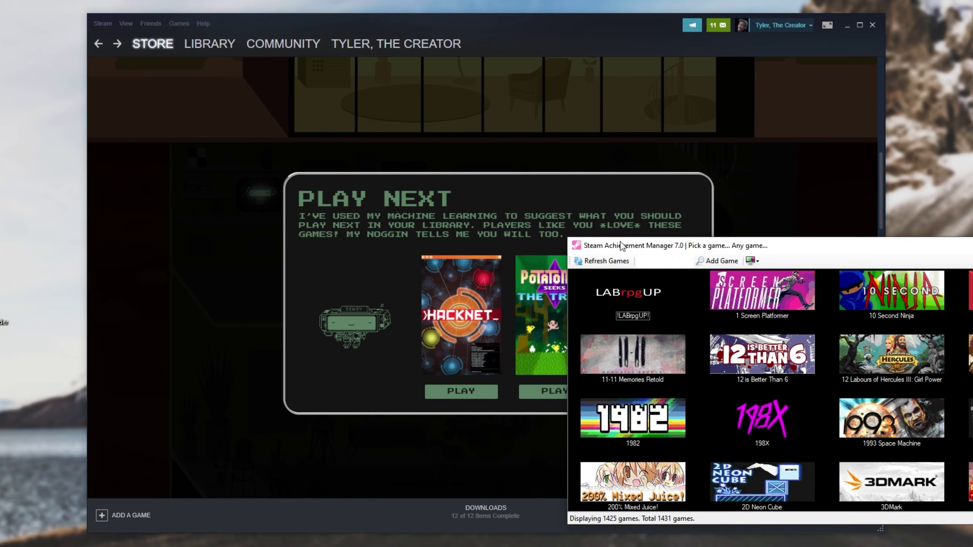
left_click(556, 216)
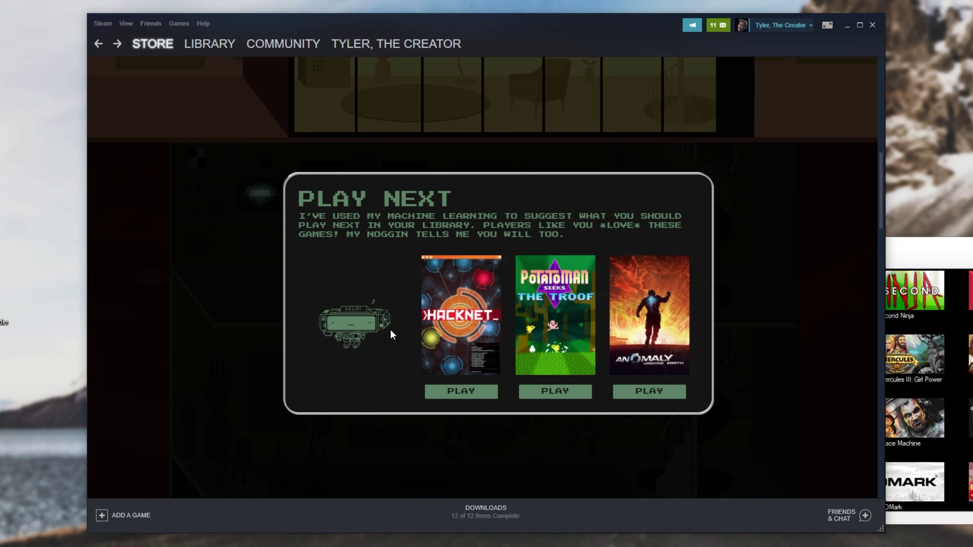
mouse_move(464, 326)
left_click_drag(938, 245, 631, 157)
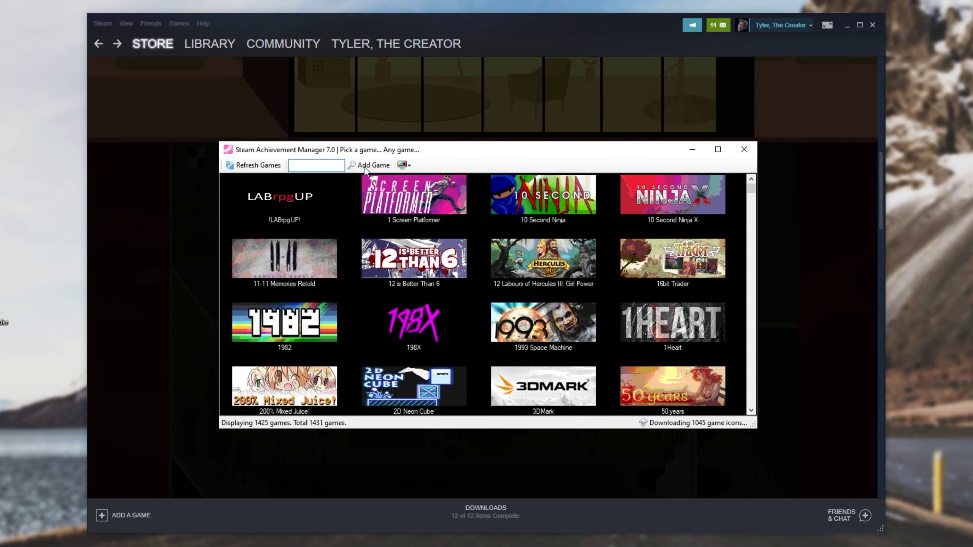
left_click_drag(364, 150, 385, 152)
- Type 'hack' in the game grid to jump to Hacknet and nearby H titles
left_click(328, 166)
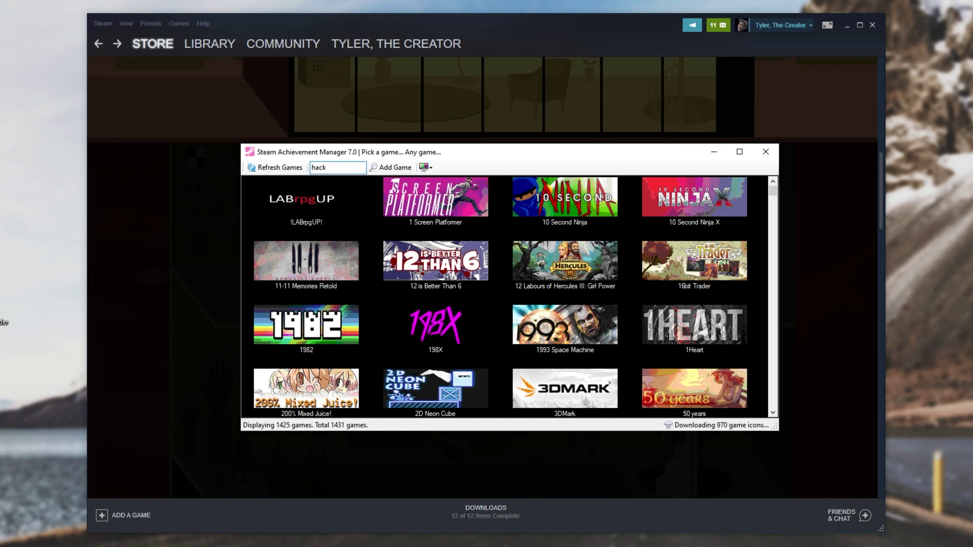
key("Tab")
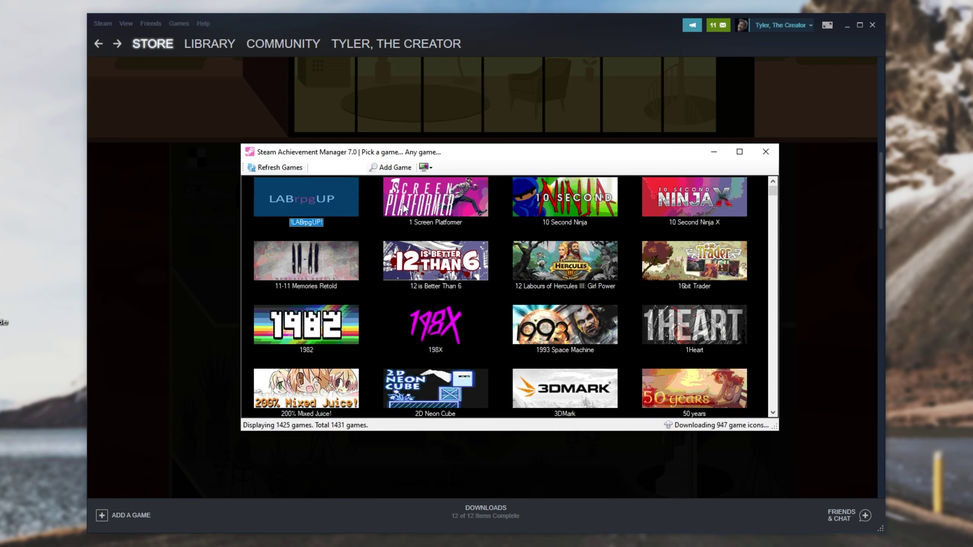
left_click(435, 207)
left_click(725, 268)
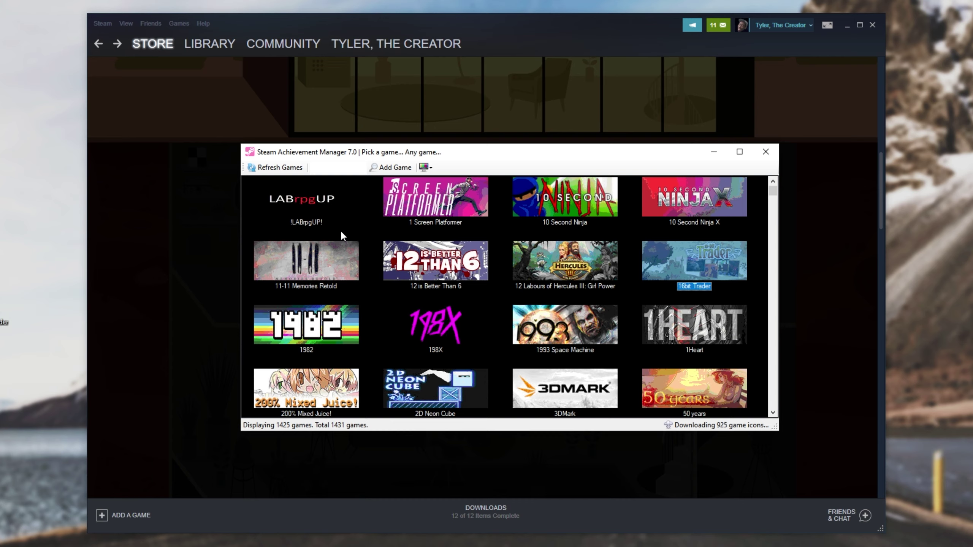
type("hack")
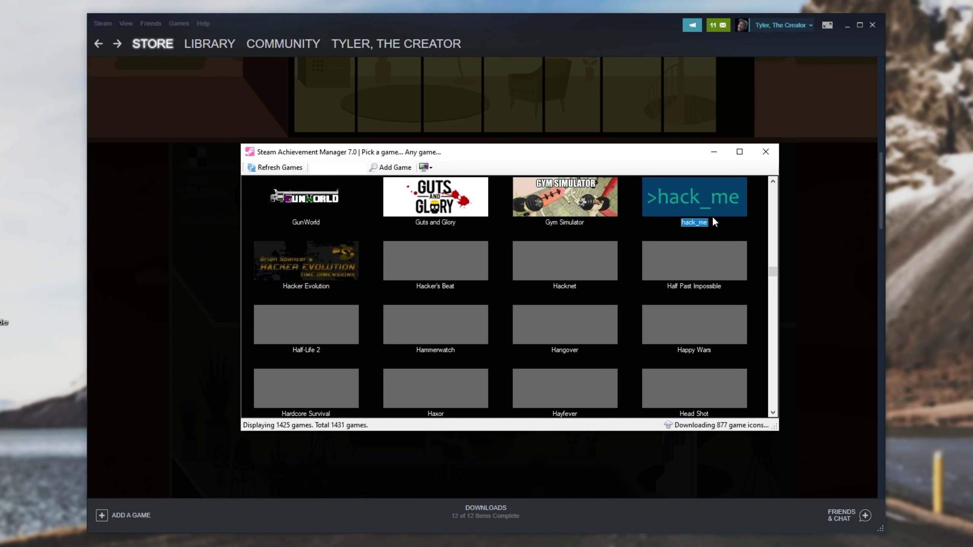
- Open Hacknet in Steam Achievement Manager, allowing it past the security warning
left_click(551, 273)
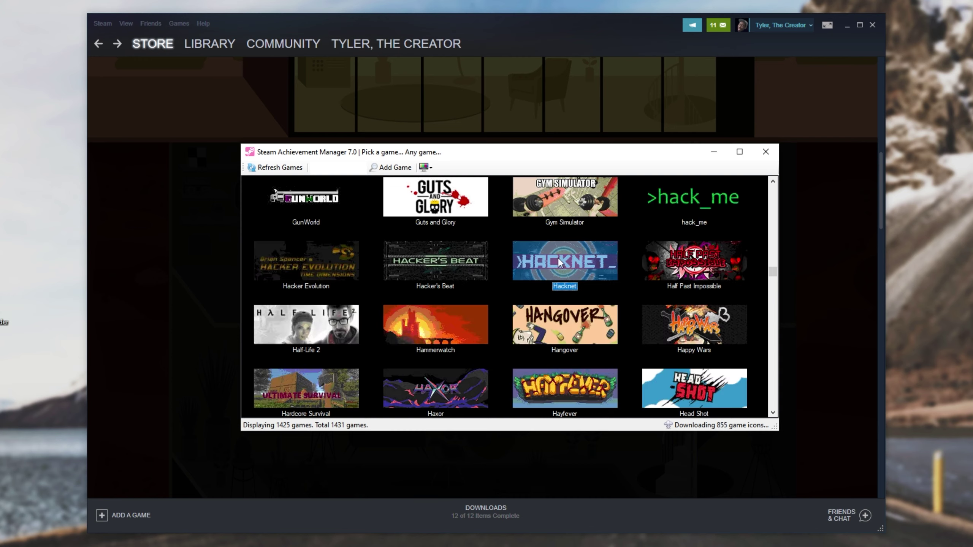
double_click(576, 261)
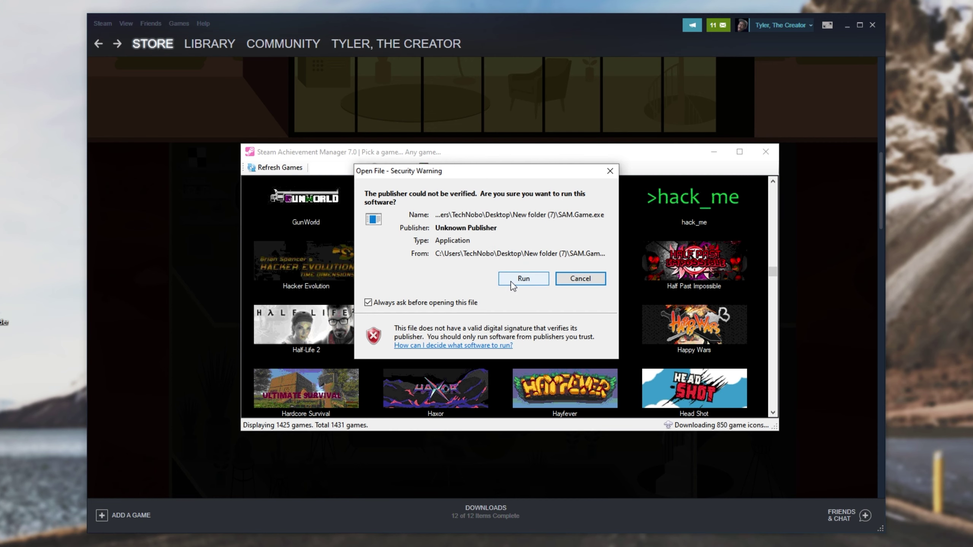
left_click(529, 284)
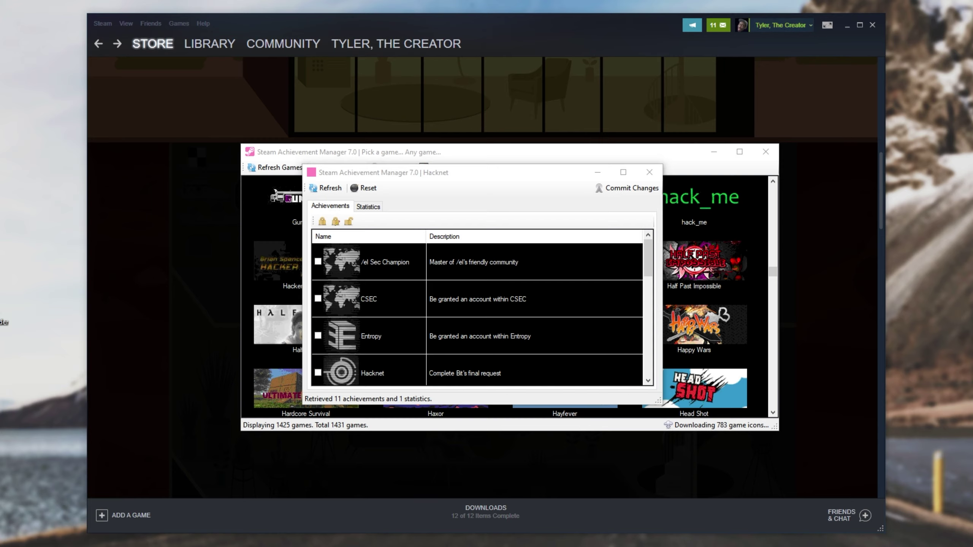
- Move the Friends window to the bottom-right corner, then close Hacknet's achievements window
left_click_drag(403, 183, 410, 186)
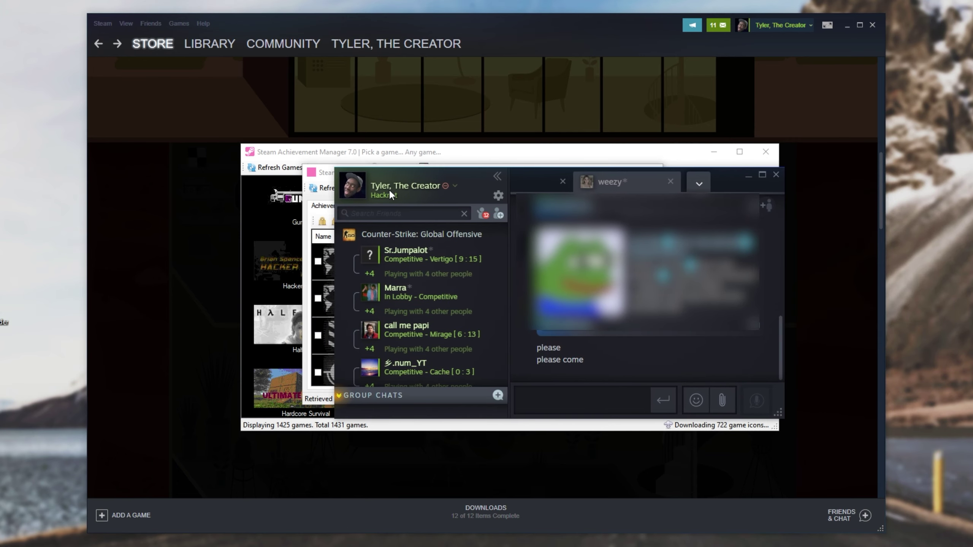
left_click_drag(427, 196, 889, 476)
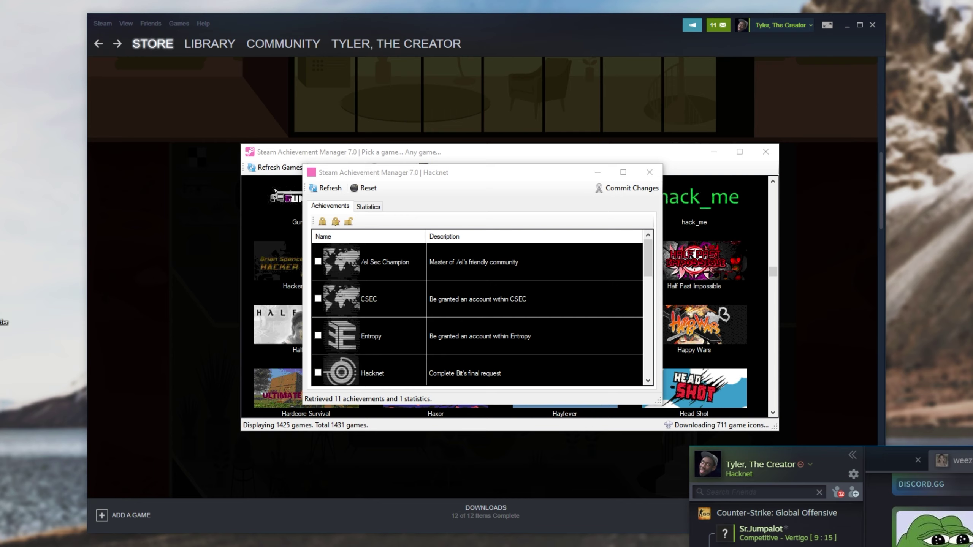
left_click(574, 268)
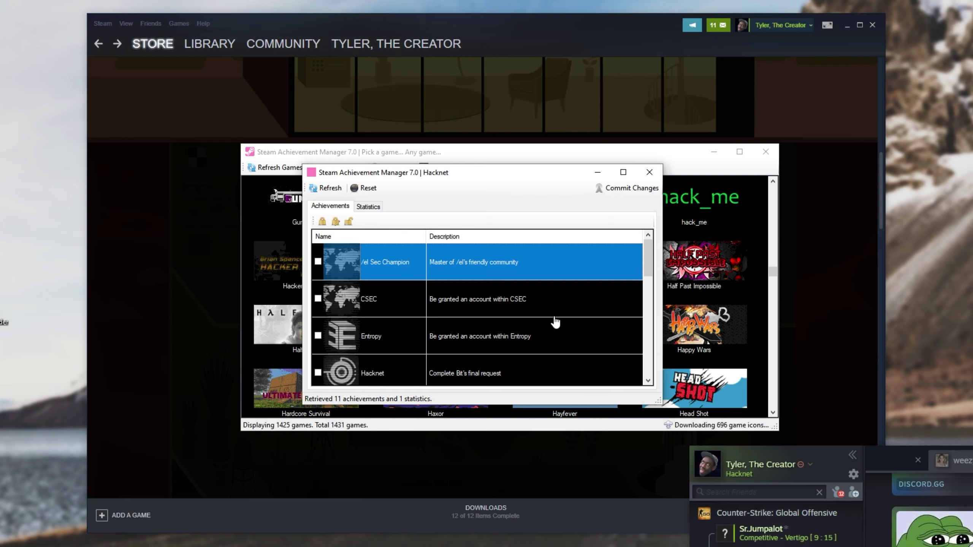
scroll(555, 322, "down", 3)
scroll(553, 318, "up", 3)
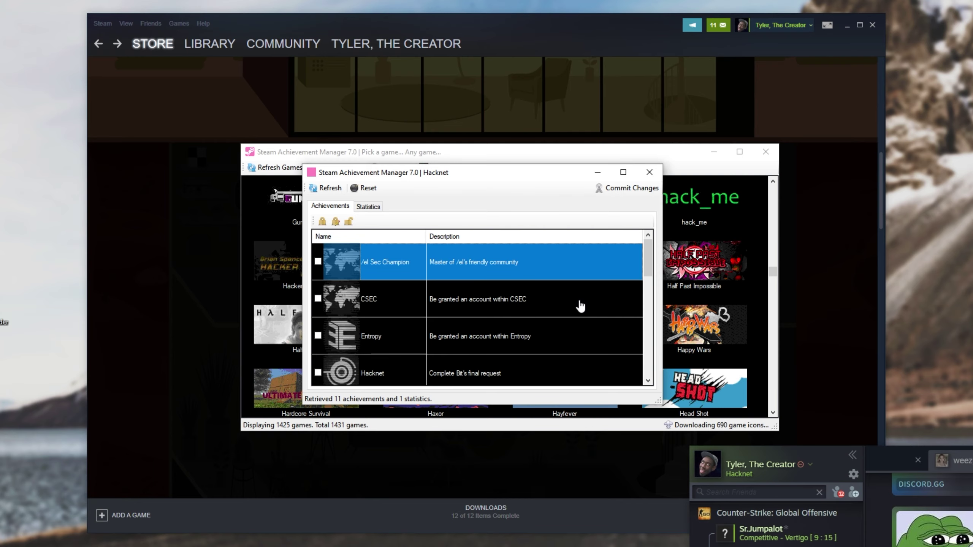
left_click(649, 173)
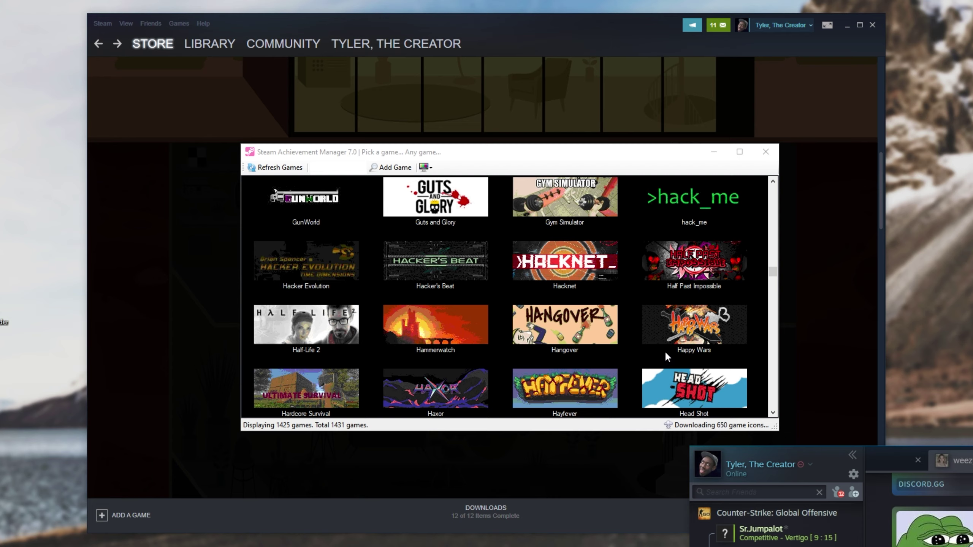
- Bring Steam's store page forward and close the Play Next task popup
left_click(534, 30)
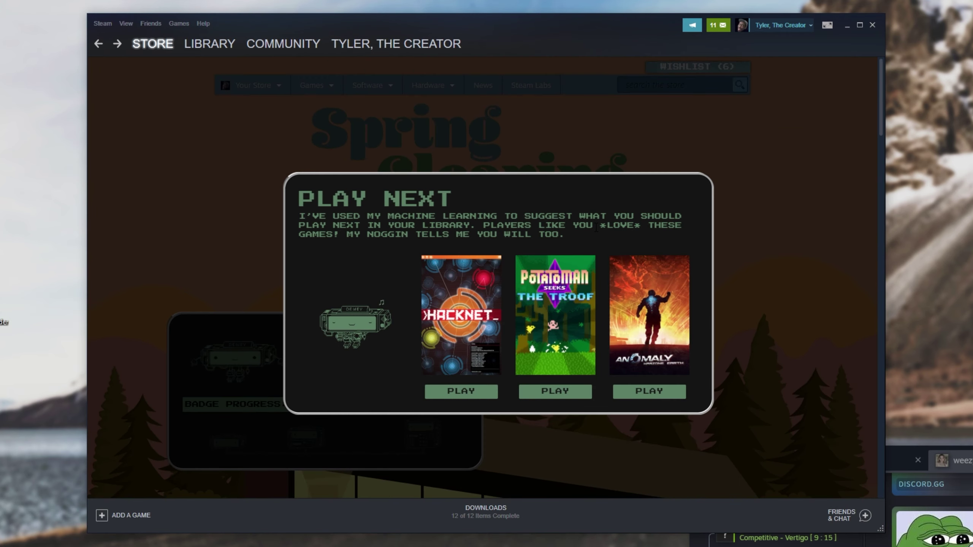
scroll(596, 227, "down", 5)
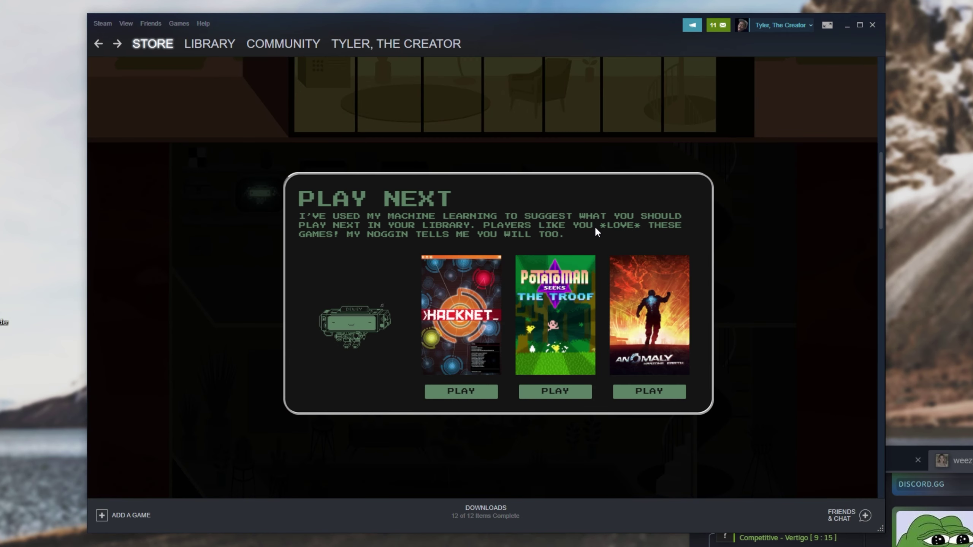
left_click(594, 225)
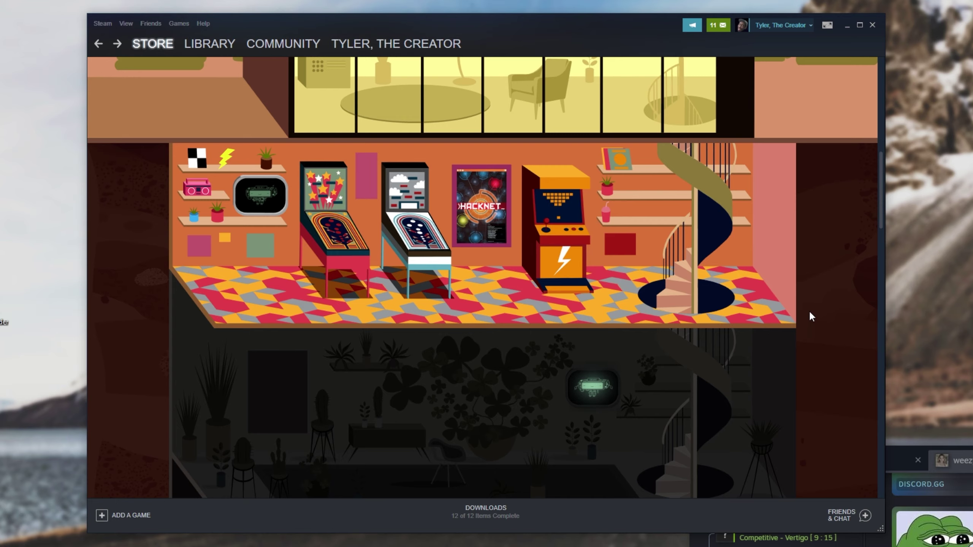
scroll(403, 234, "up", 5)
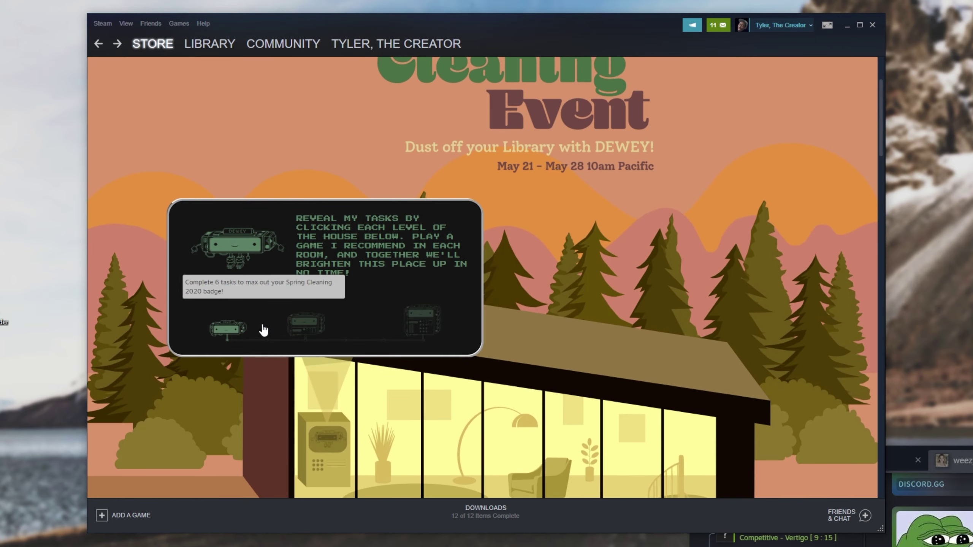
- Open and enlarge the badge window, checking 100 XP and the completed Play Next task
left_click(225, 330)
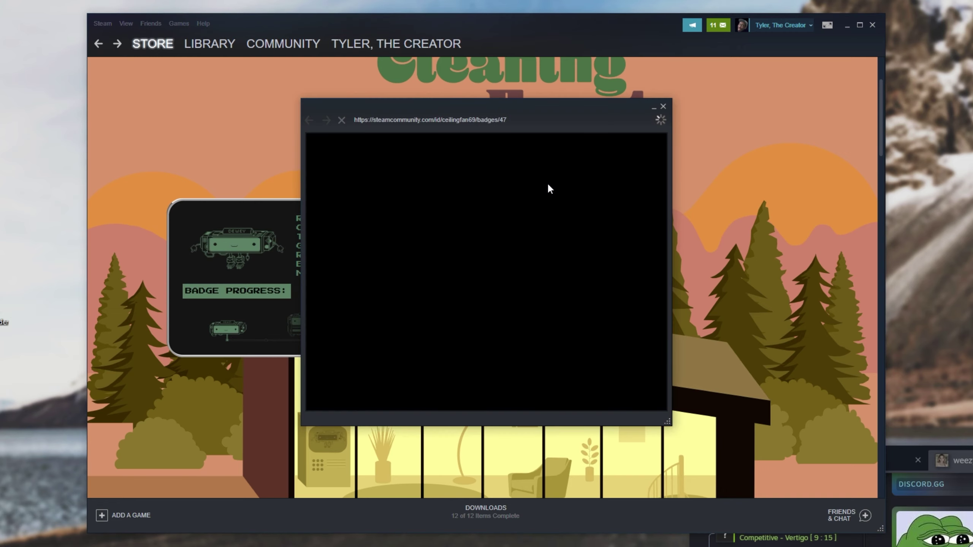
left_click_drag(584, 378, 836, 493)
left_click_drag(517, 65, 470, 60)
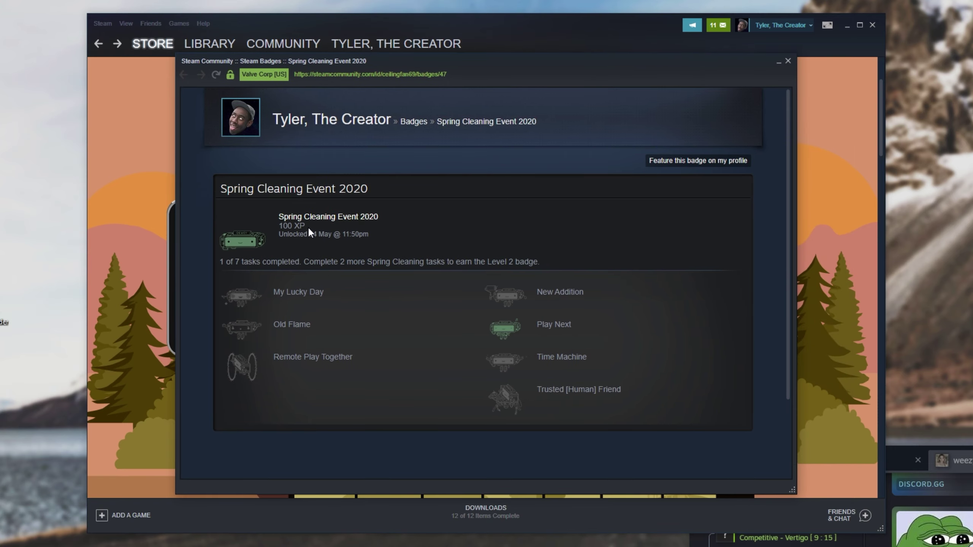
double_click(285, 226)
left_click_drag(536, 326, 573, 329)
- Open the My Lucky Day task, which offers Scanner Sombre, Mekabolt and Limbo
left_click(145, 279)
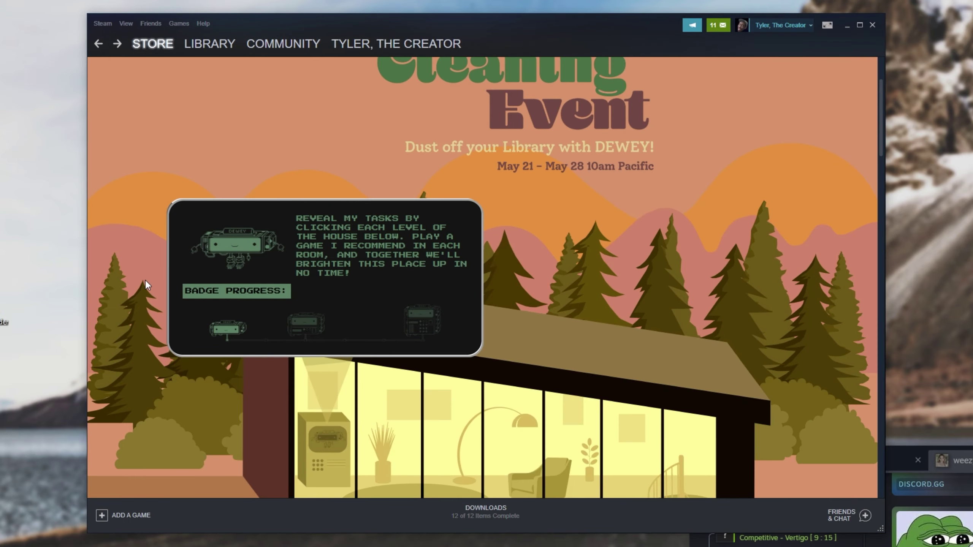
scroll(145, 279, "down", 5)
left_click(146, 281)
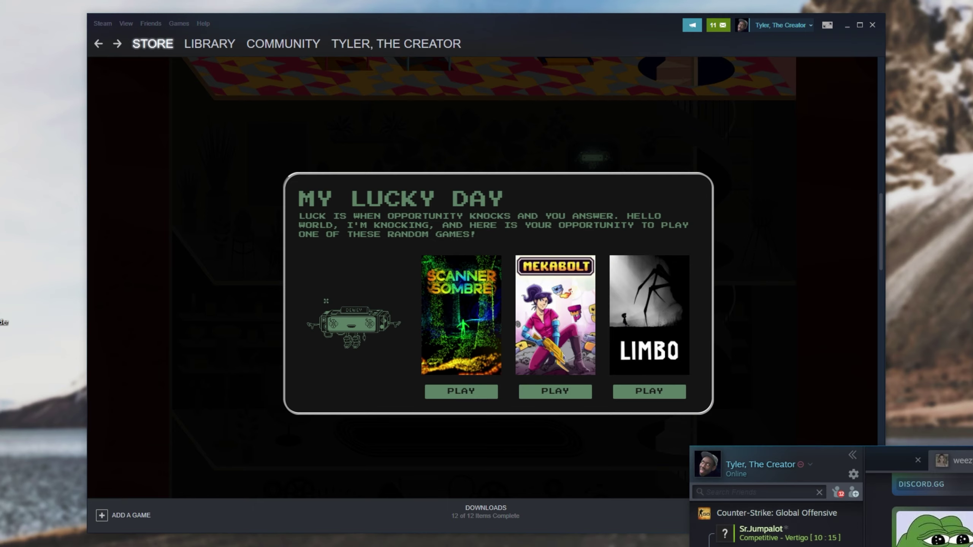
- Launch LIMBO from the picker, allow it to run, then close its window
scroll(463, 287, "down", 10)
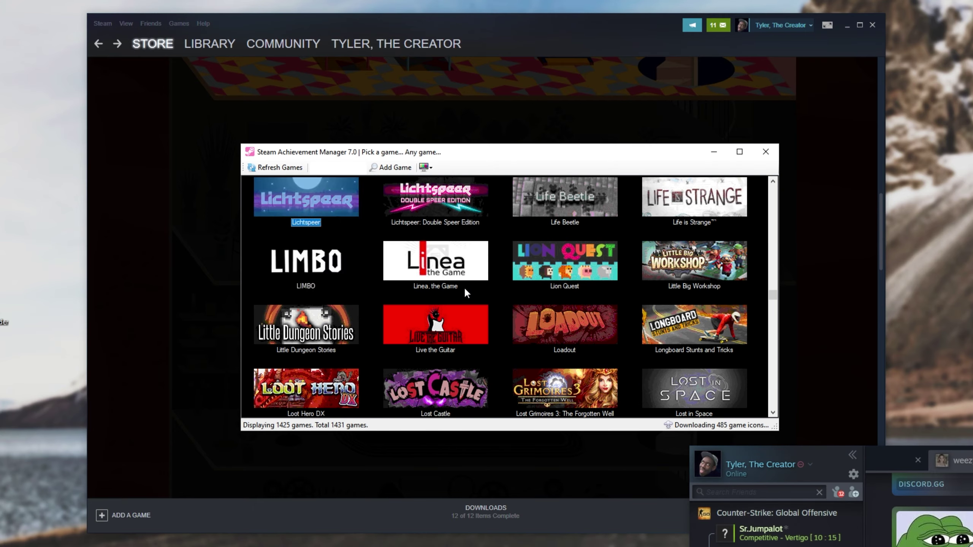
double_click(333, 256)
left_click(523, 278)
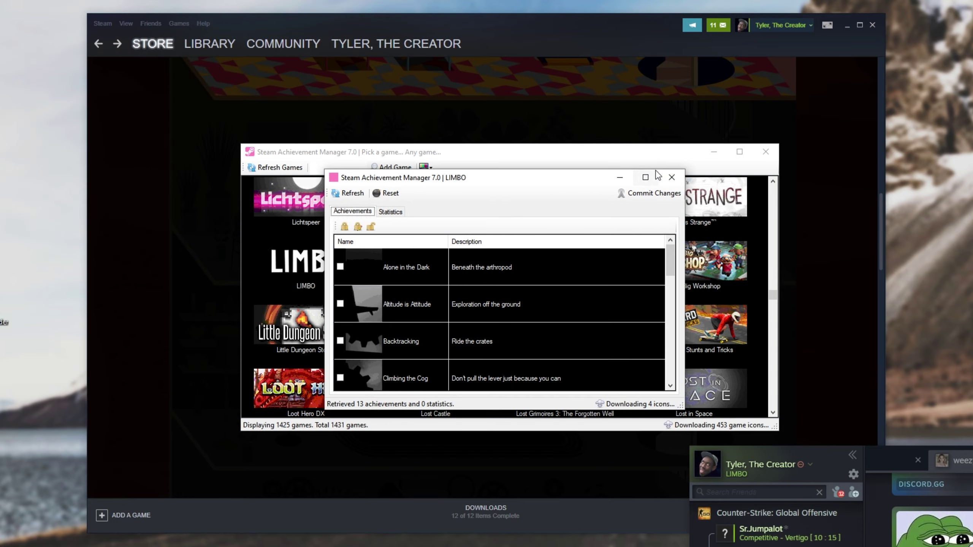
left_click(671, 177)
left_click(711, 154)
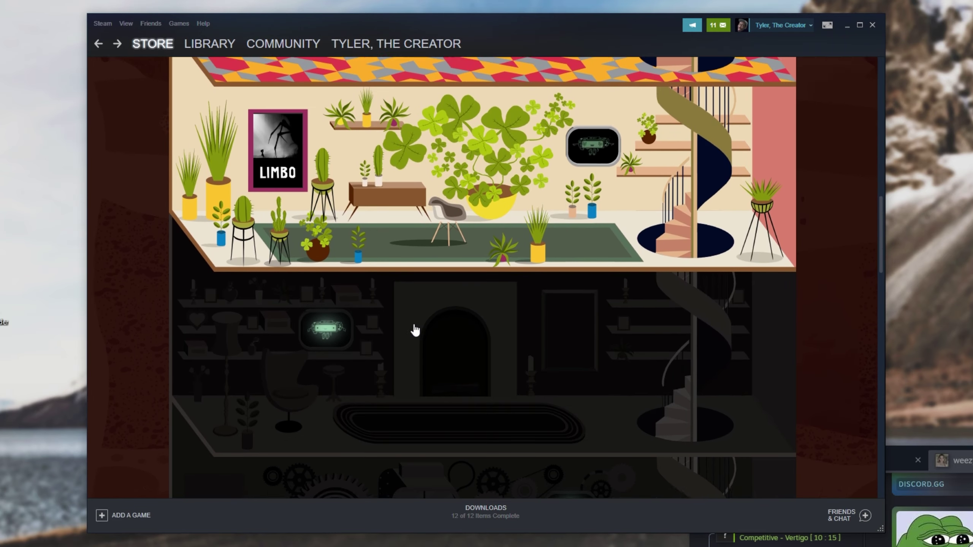
- Open the Old Flame task and launch All Walls Must Fall through the picker
left_click(415, 329)
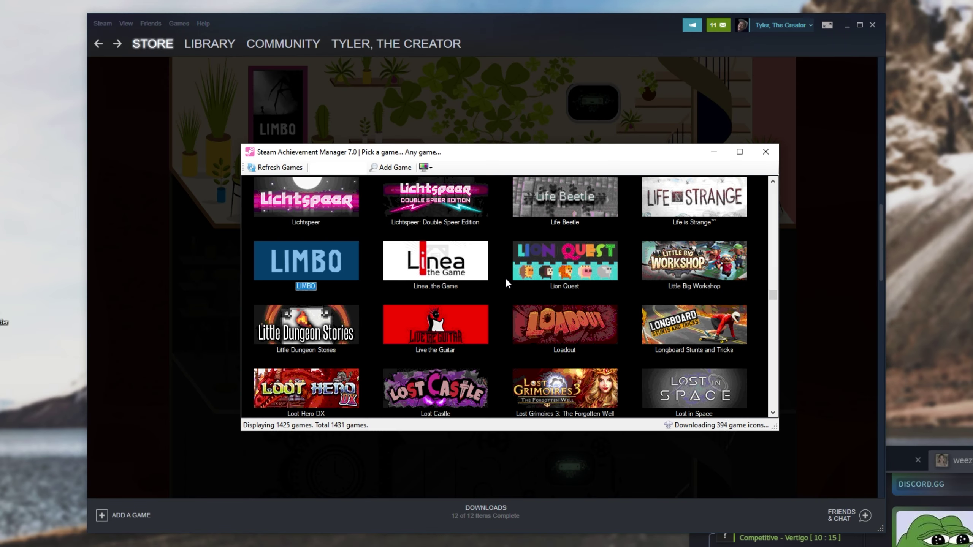
type("all")
double_click(331, 210)
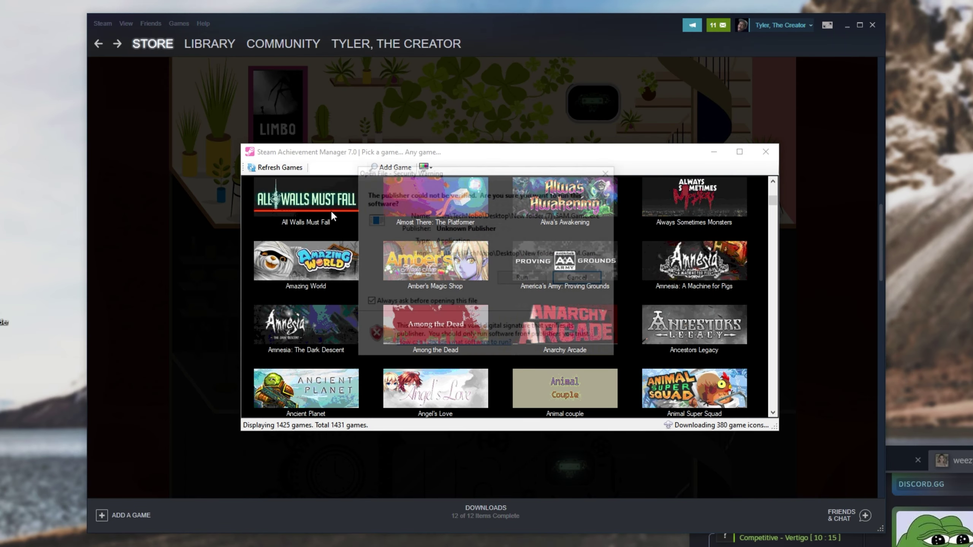
left_click(523, 279)
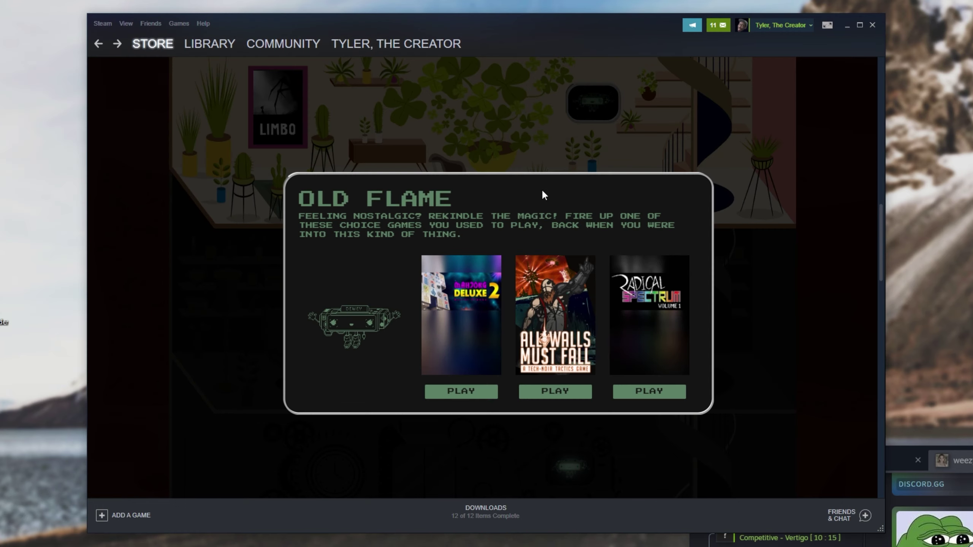
key("Escape")
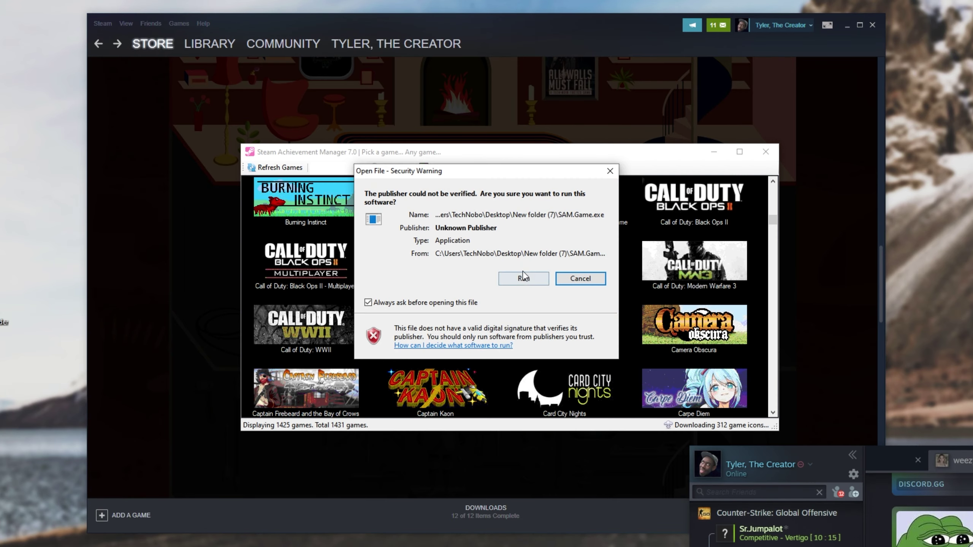
- Allow Call of Duty: Black Ops II to run, then find and launch Dota 2
left_click(522, 277)
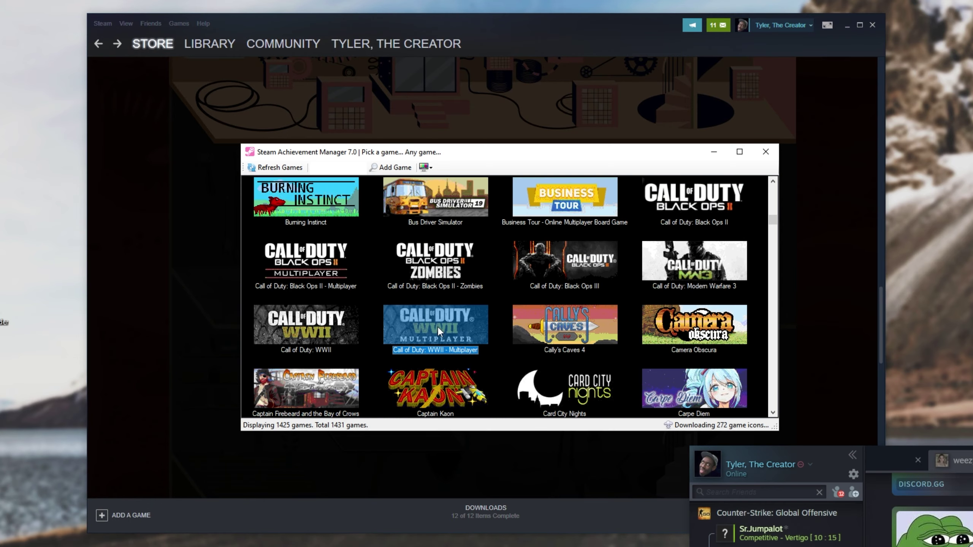
scroll(437, 325, "down", 10)
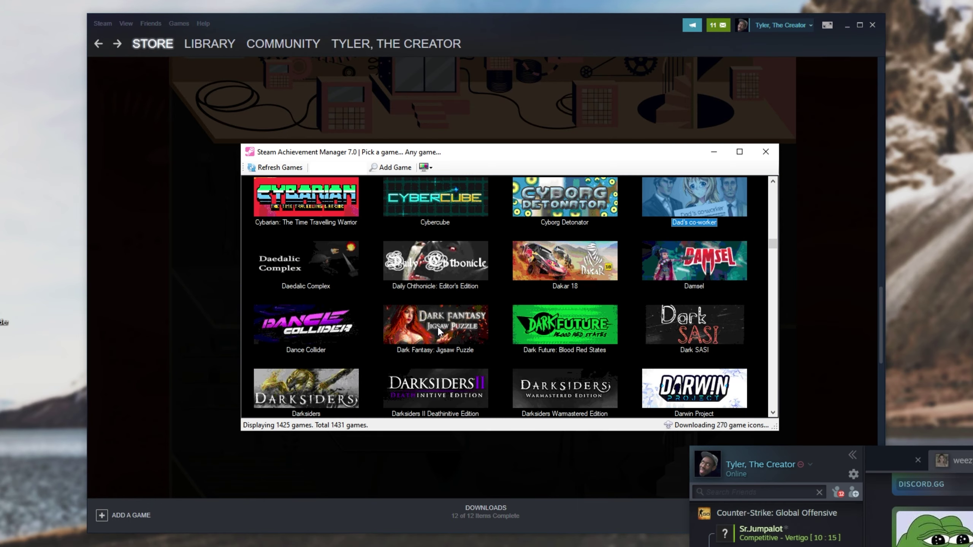
type("dota")
key("Return")
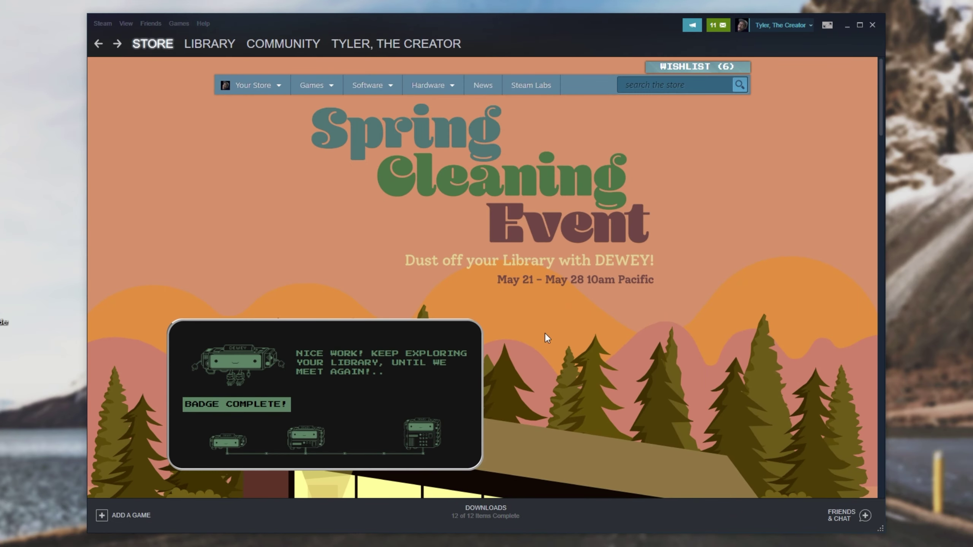
- Open the Spring Cleaning Event 2020 badge page and verify 500 XP with all tasks completed
scroll(330, 426, "down", 3)
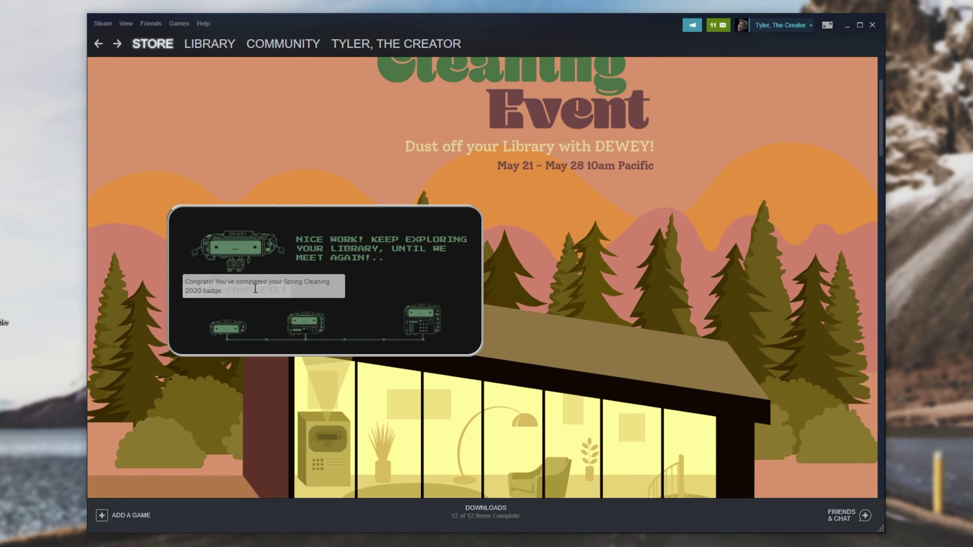
left_click(296, 329)
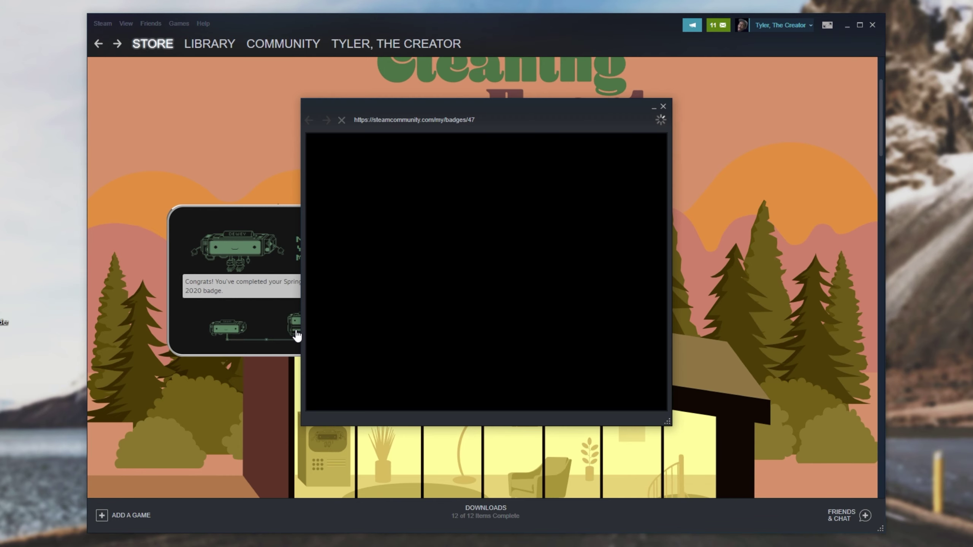
left_click_drag(667, 421, 833, 461)
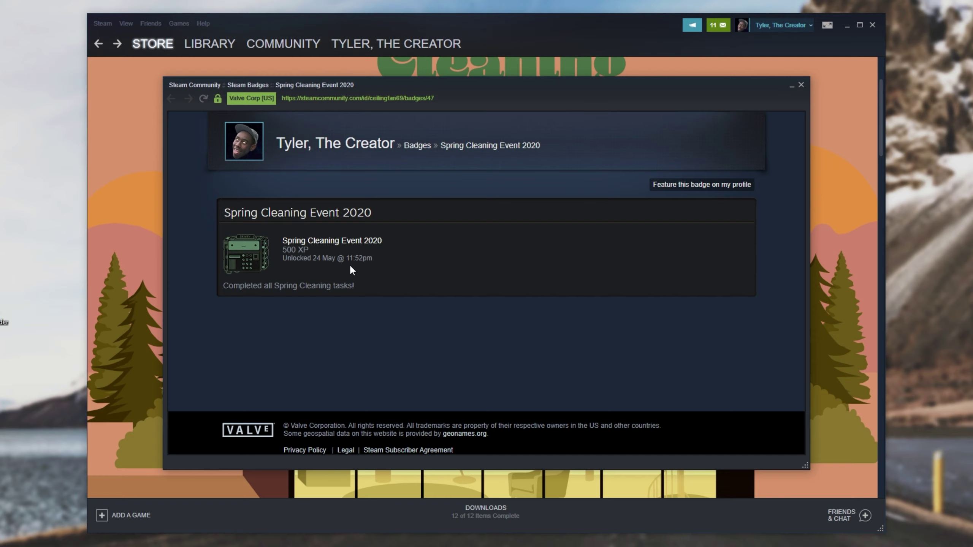
left_click_drag(224, 285, 339, 284)
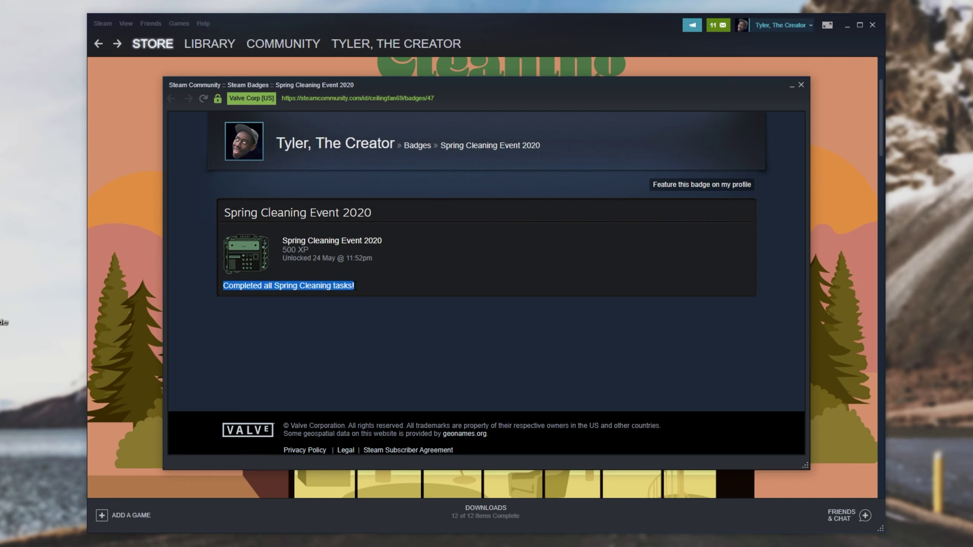
left_click_drag(283, 249, 308, 252)
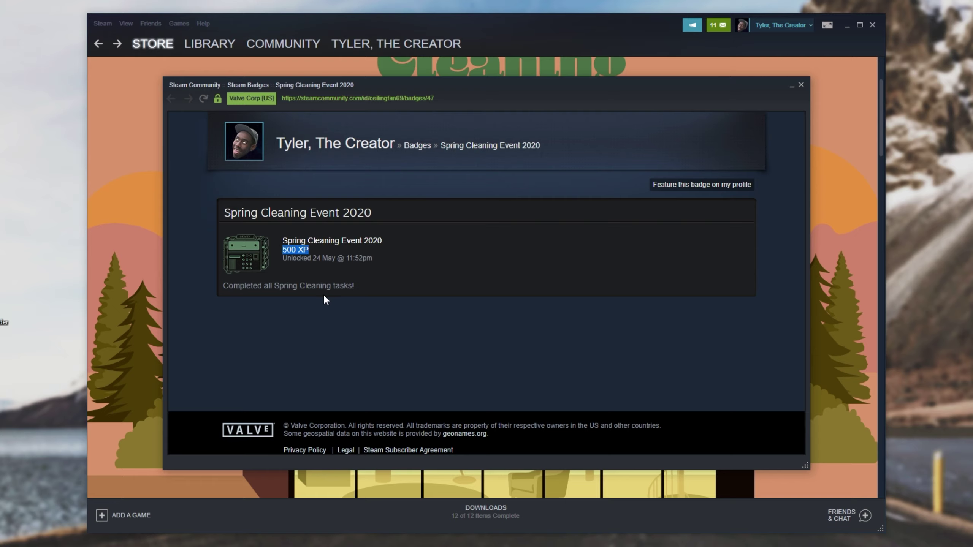
- Minimise the main Steam window, close Steam Achievement Manager, and reload the badge page with F5
left_click(316, 70)
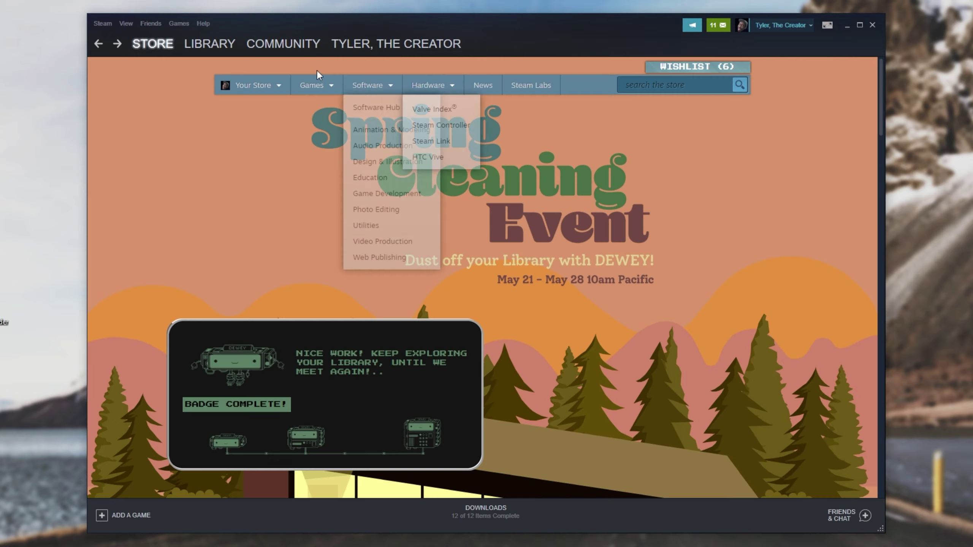
left_click(209, 45)
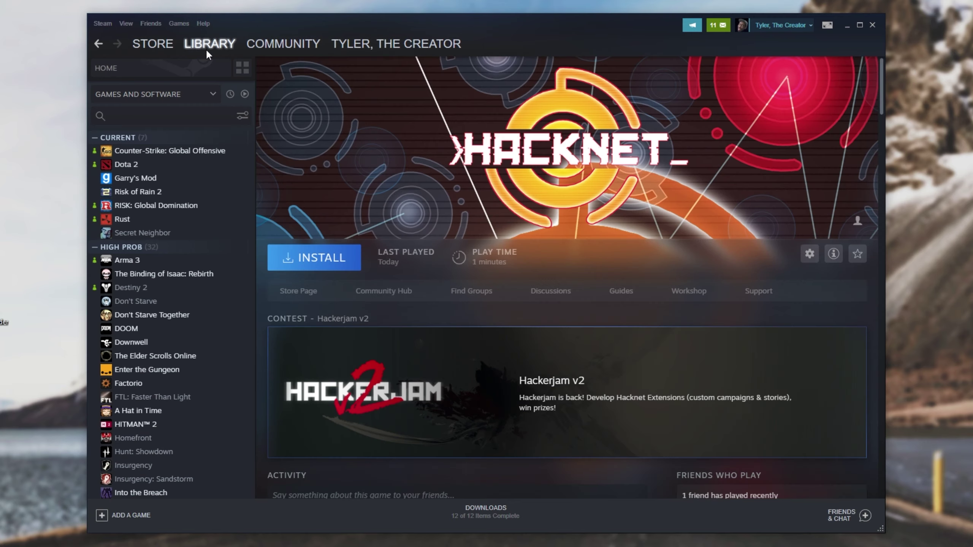
left_click(845, 26)
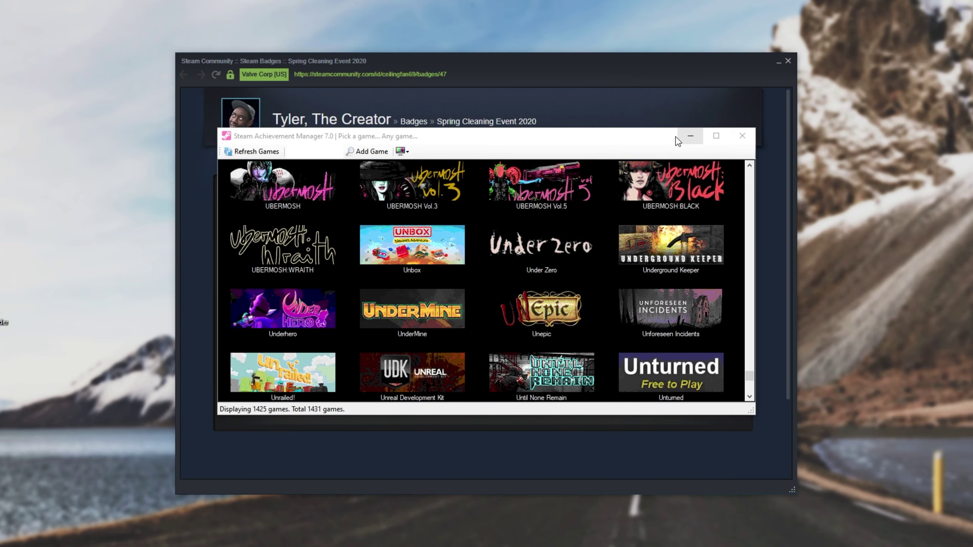
left_click(742, 136)
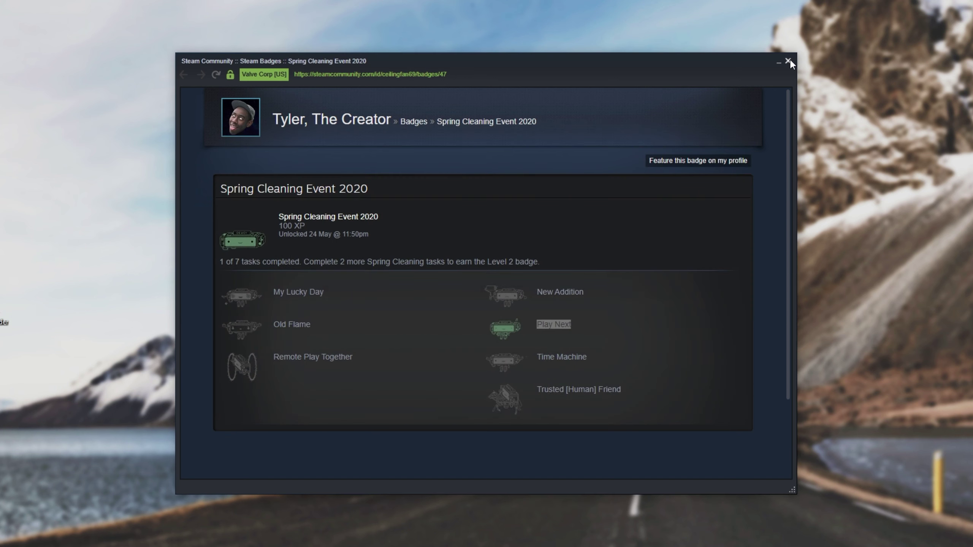
key("F5")
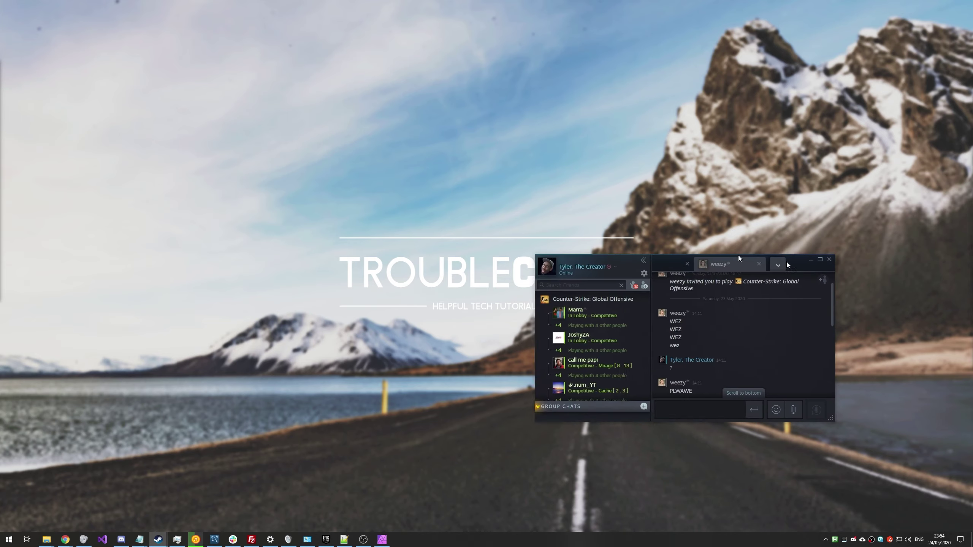
- Set the Friends & Chat status to Invisible, then switch it back to Online
left_click_drag(738, 256, 597, 204)
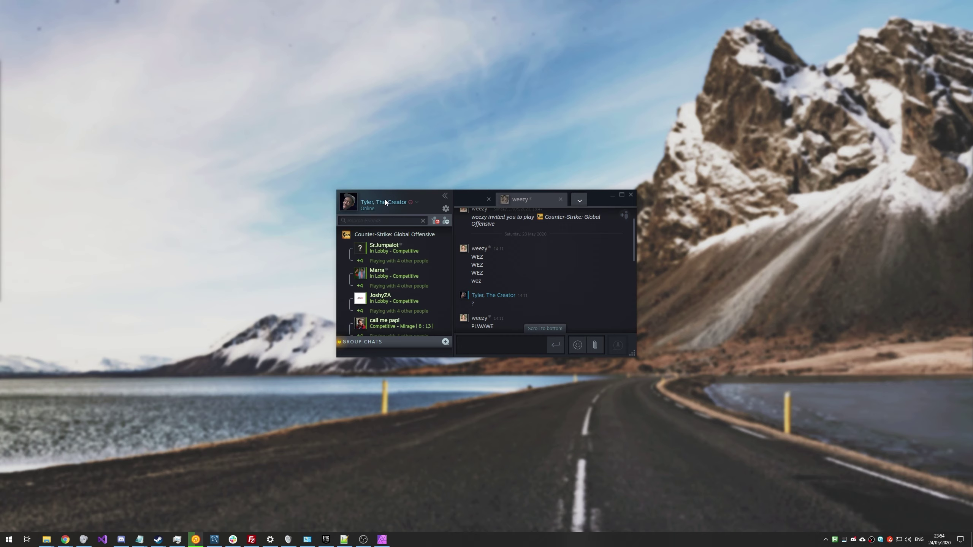
left_click(417, 204)
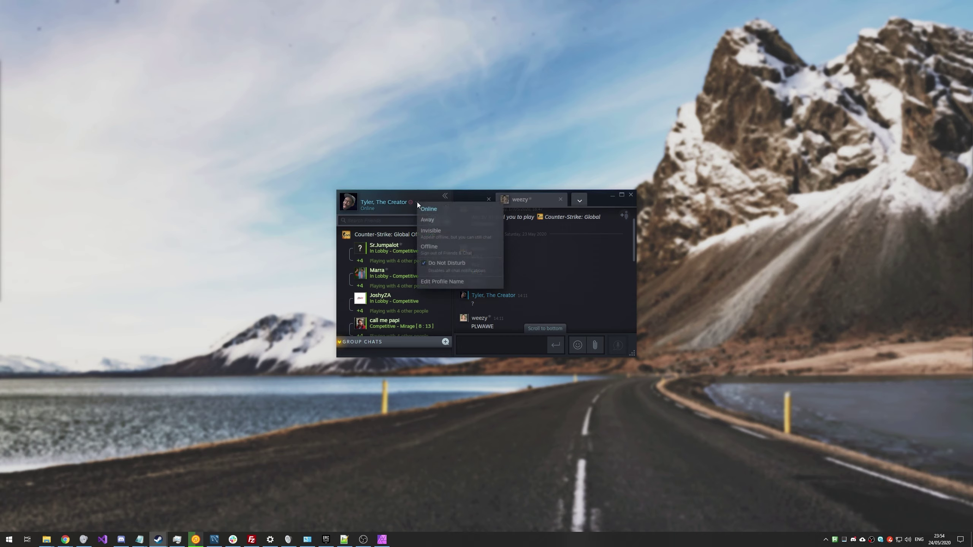
left_click(438, 231)
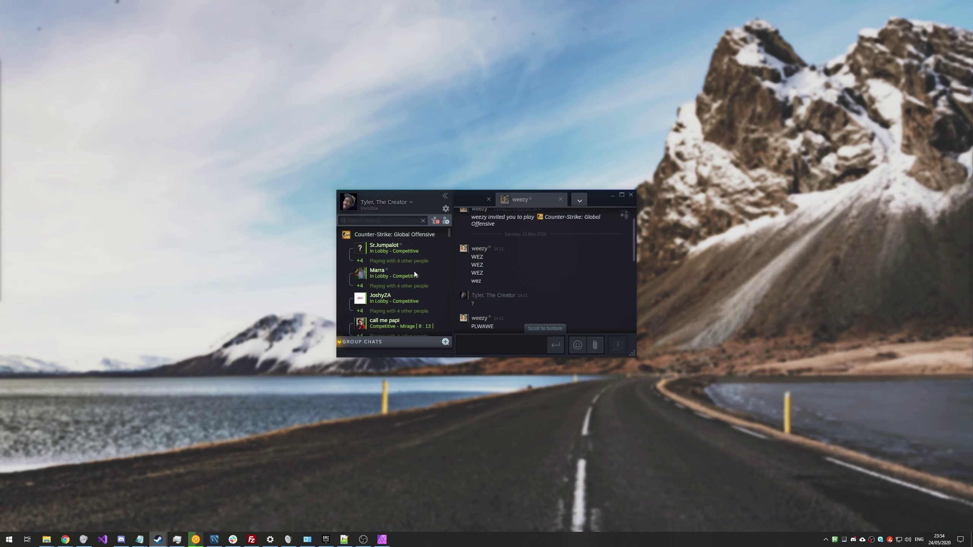
left_click(412, 202)
left_click(425, 210)
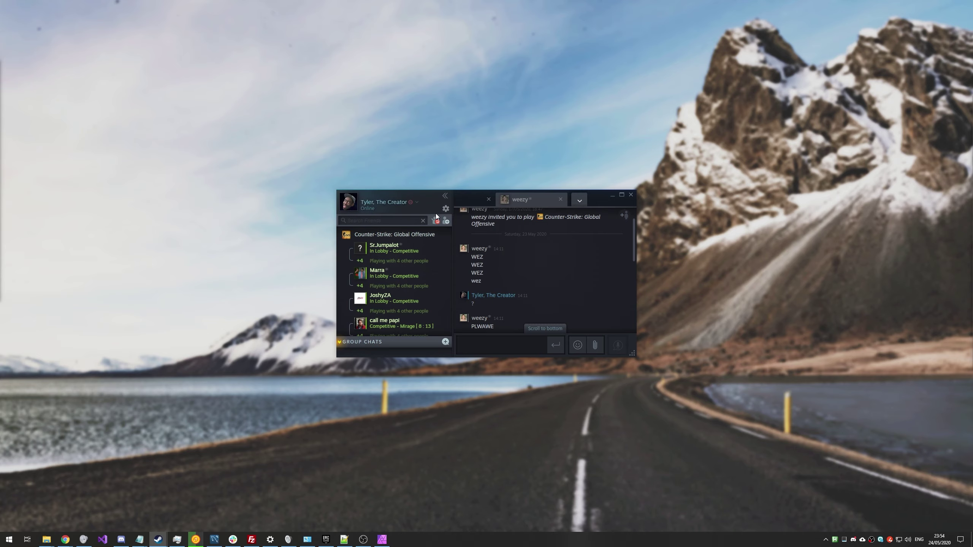